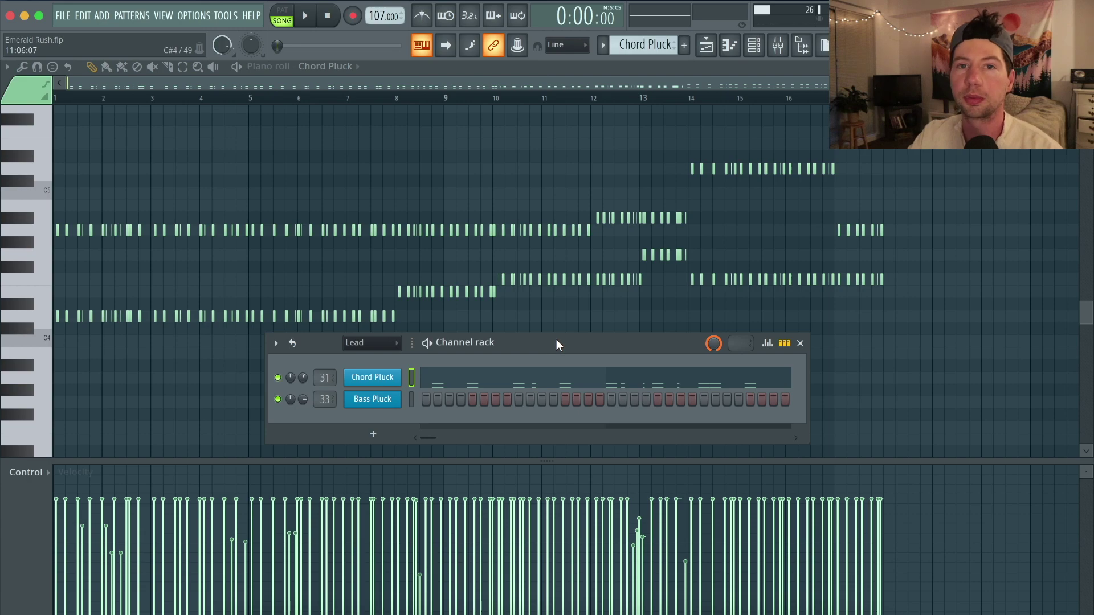
Step: Open the Chord Pluck channel's 3x Osc oscillator settings and adjust oscillator 2's mix level to about 35% during playback
left_click(373, 377)
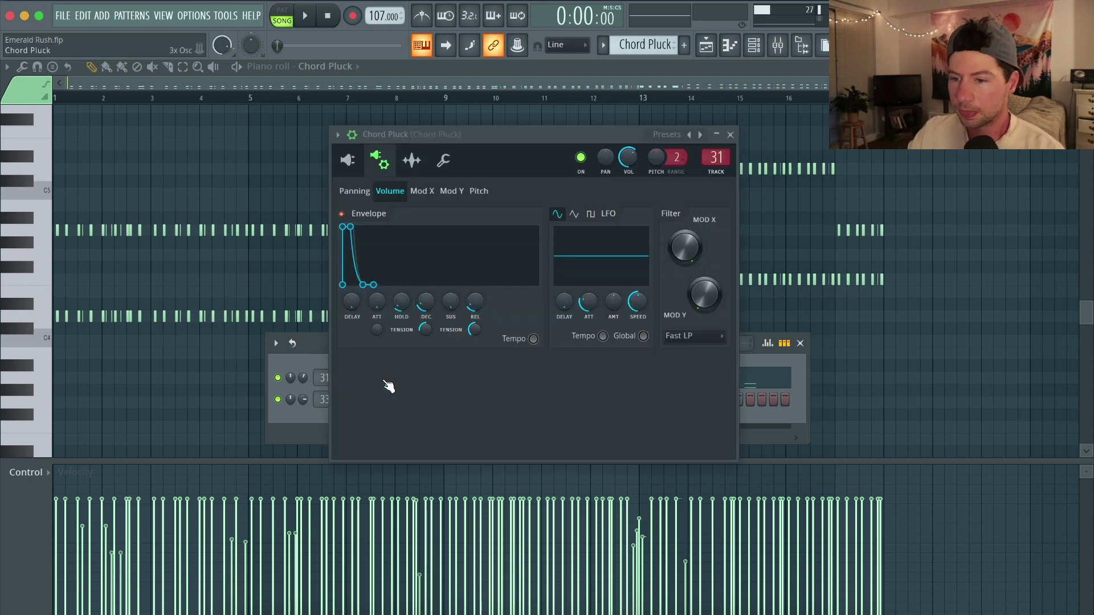
left_click(349, 161)
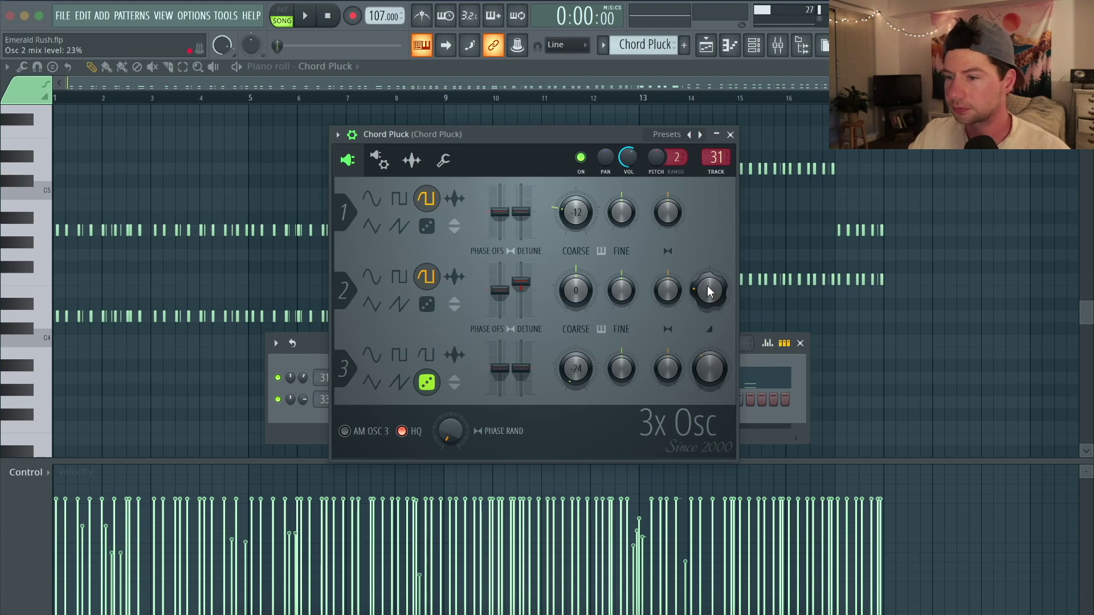
left_click_drag(707, 286, 720, 342)
key("space")
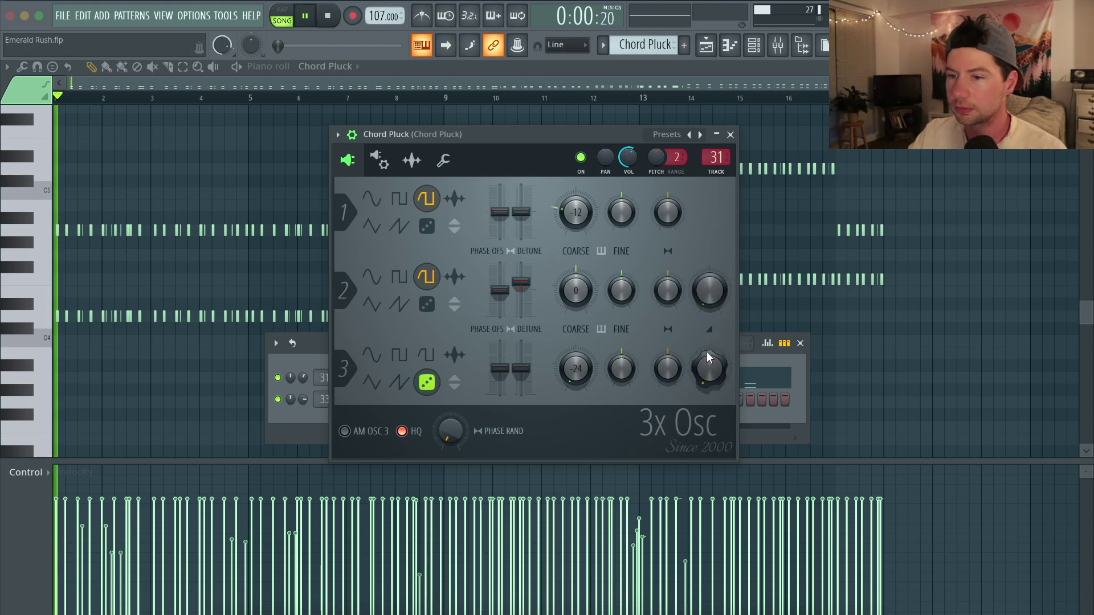
left_click_drag(709, 291, 710, 264)
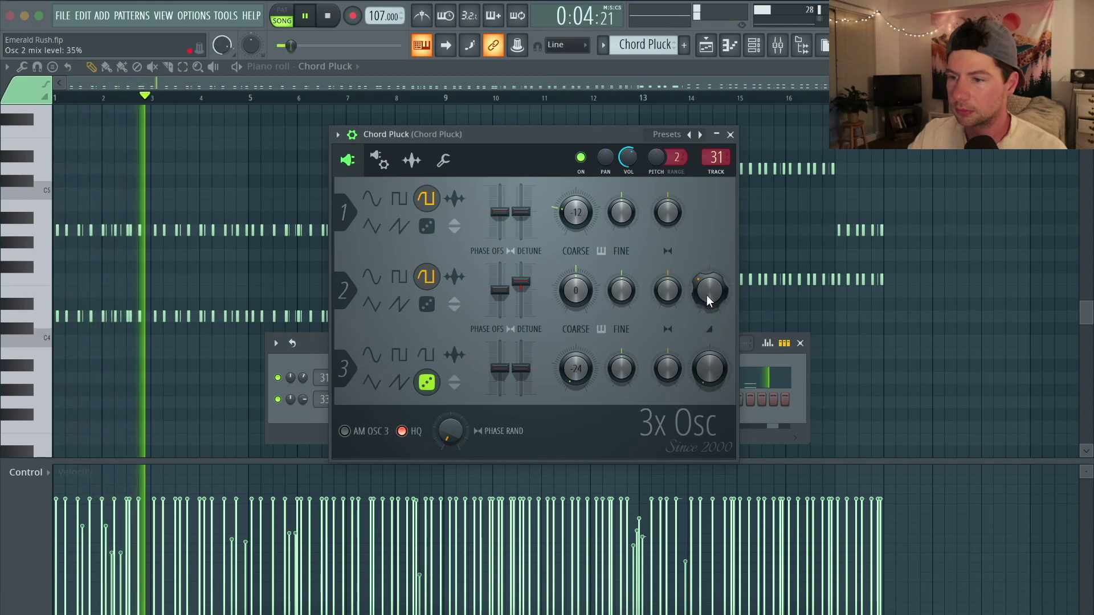
key("space")
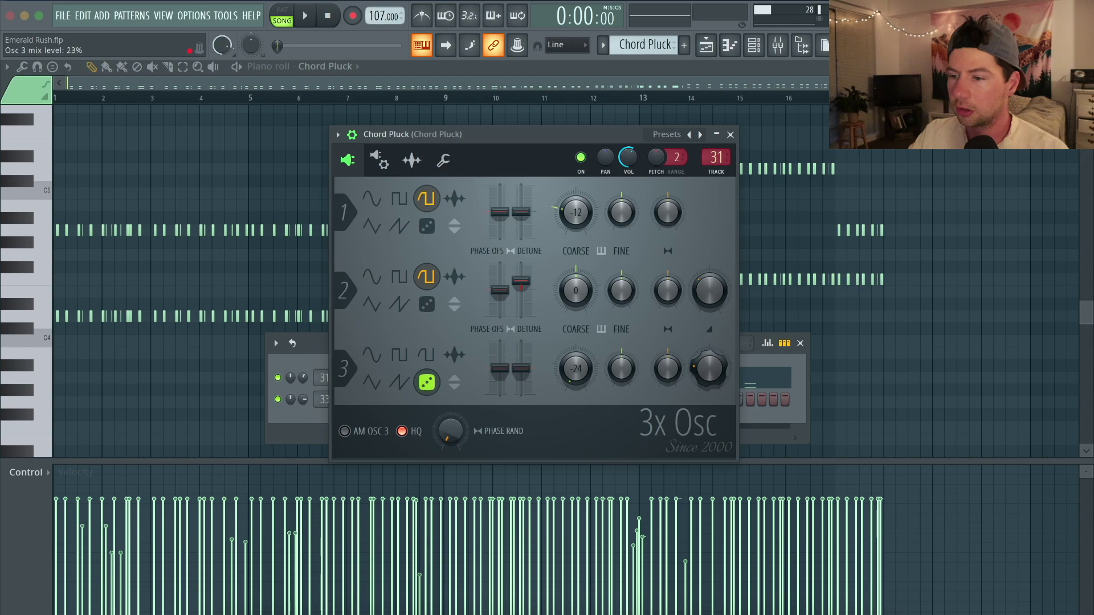
Step: Raise oscillator 3's mix level to about 39% while the pattern plays
key("space")
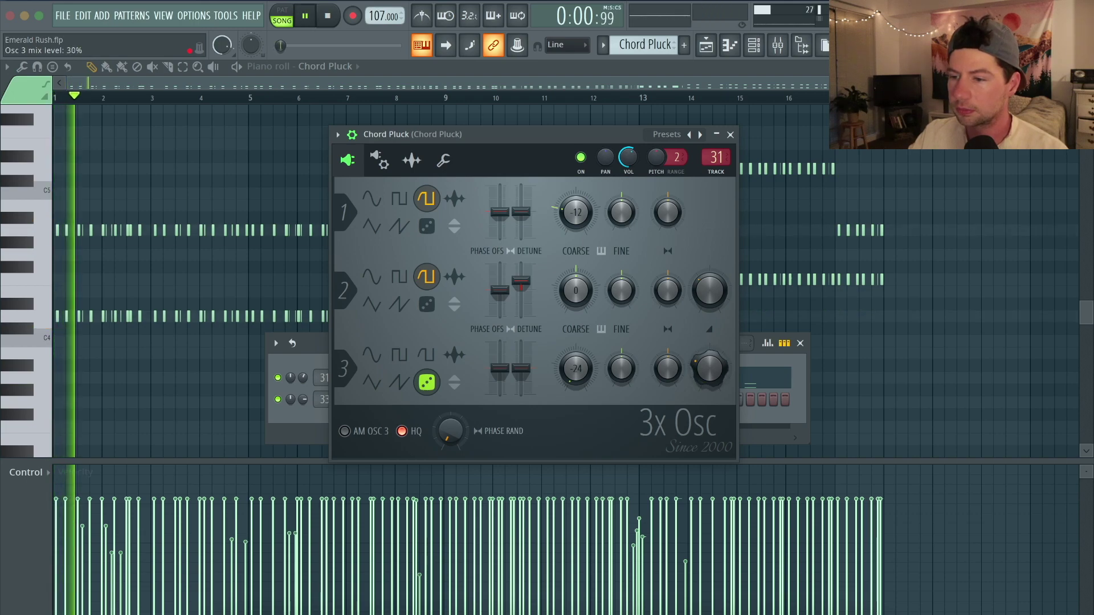
left_click_drag(709, 368, 709, 348)
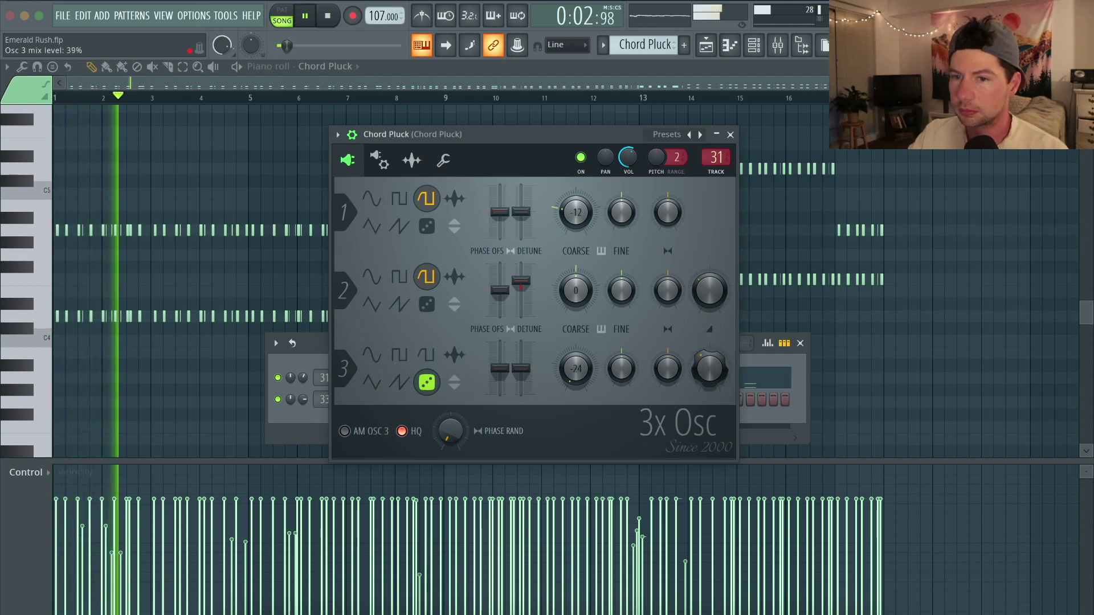
key("space")
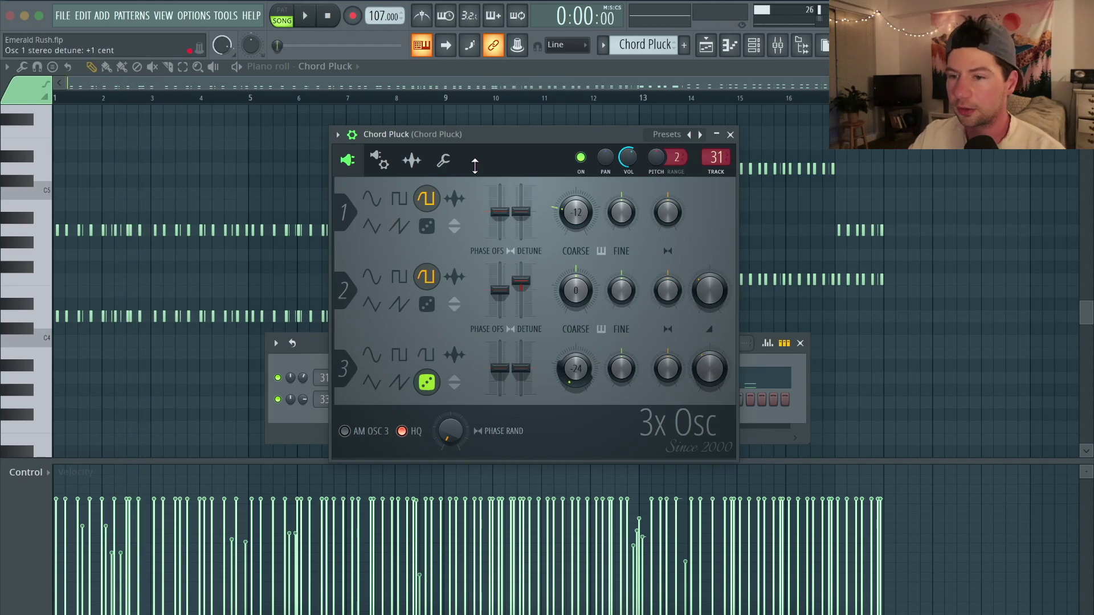
Step: Compare Chord Pluck's playback with its volume envelope off and on, and close the channel settings
left_click(388, 164)
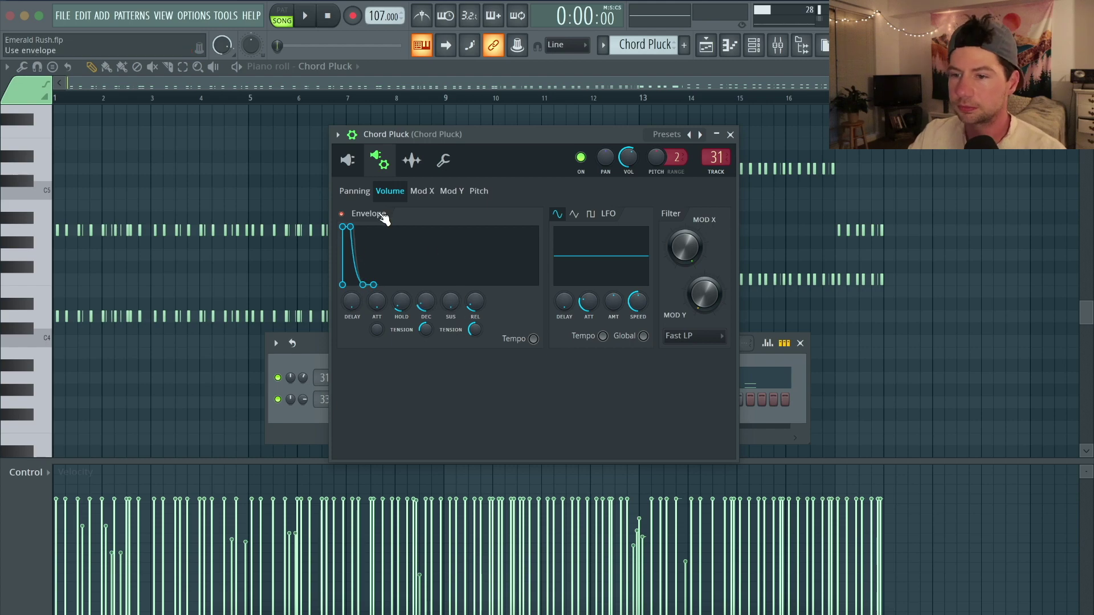
key("space")
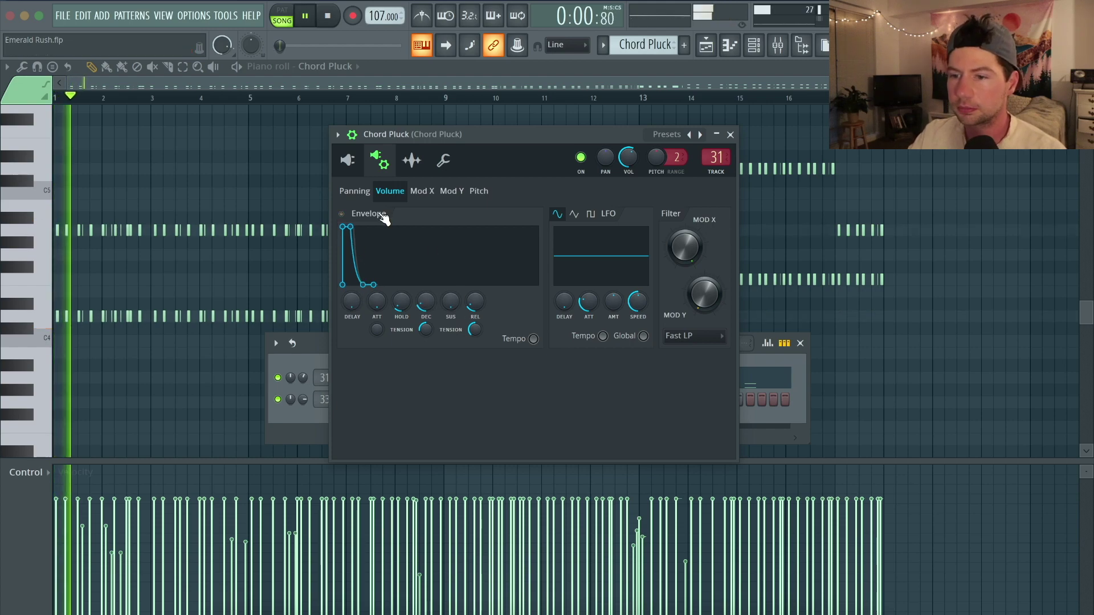
left_click(383, 218)
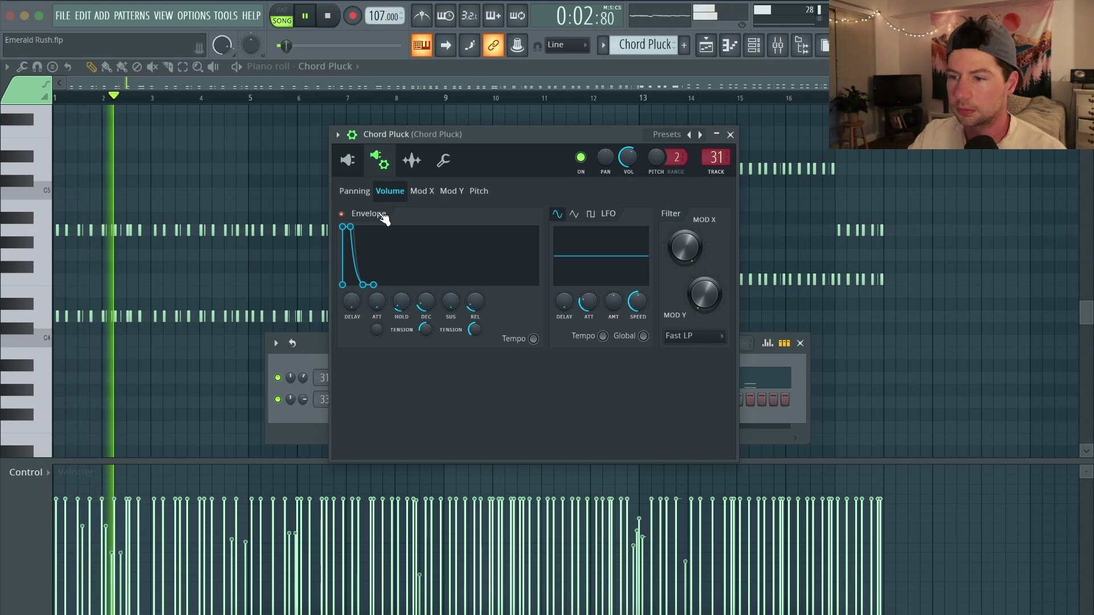
key("space")
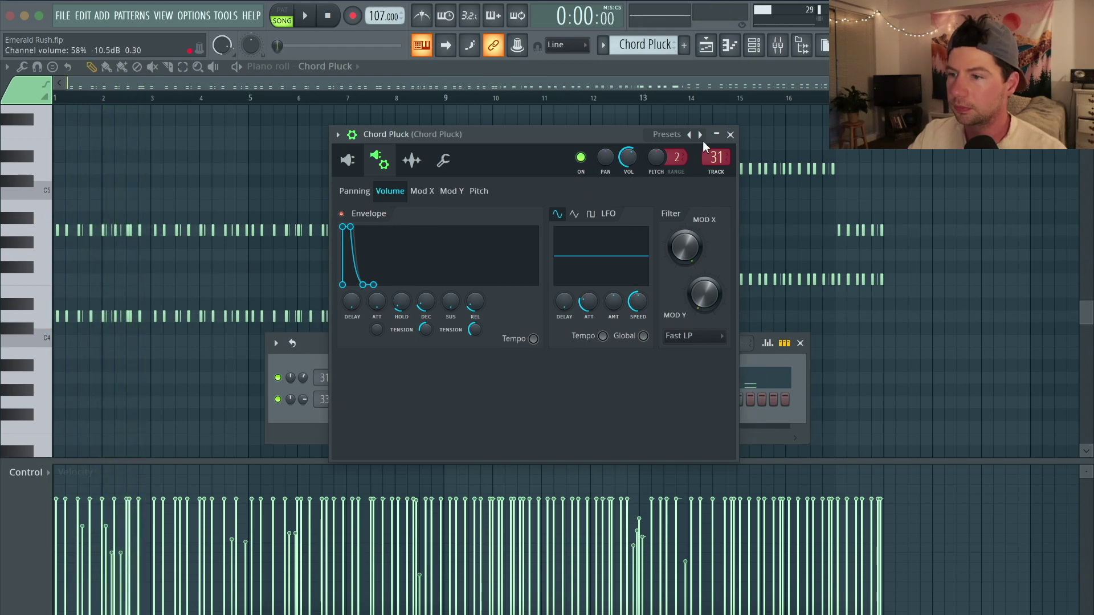
left_click(730, 135)
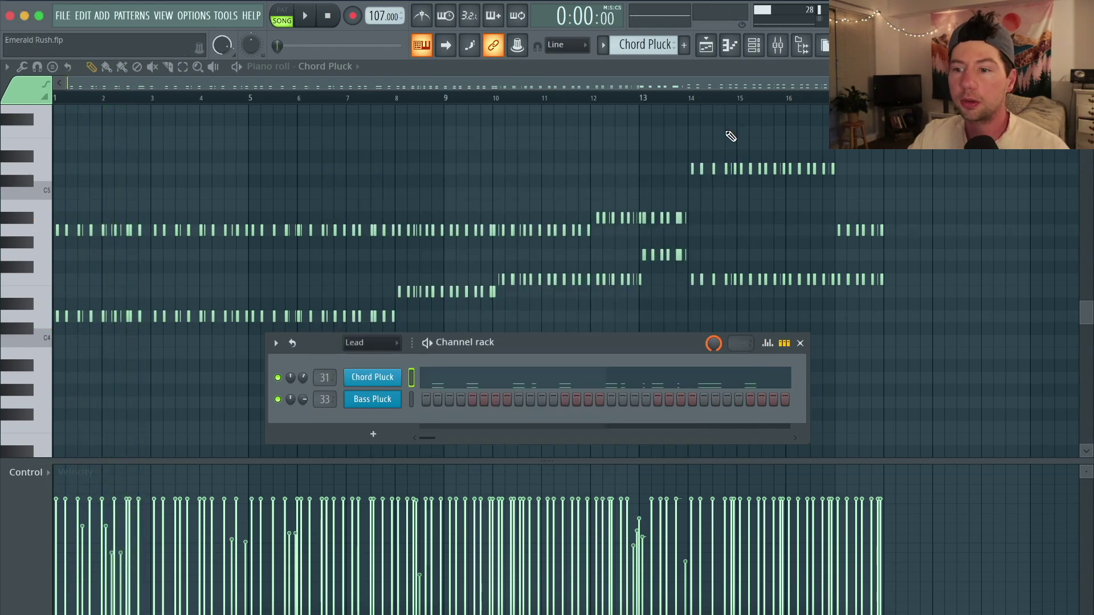
Step: Enable the first Fruity parametric EQ 2 on the Chord Pluck mixer track and examine its curve during playback
left_click(777, 45)
left_click_drag(374, 226, 377, 194)
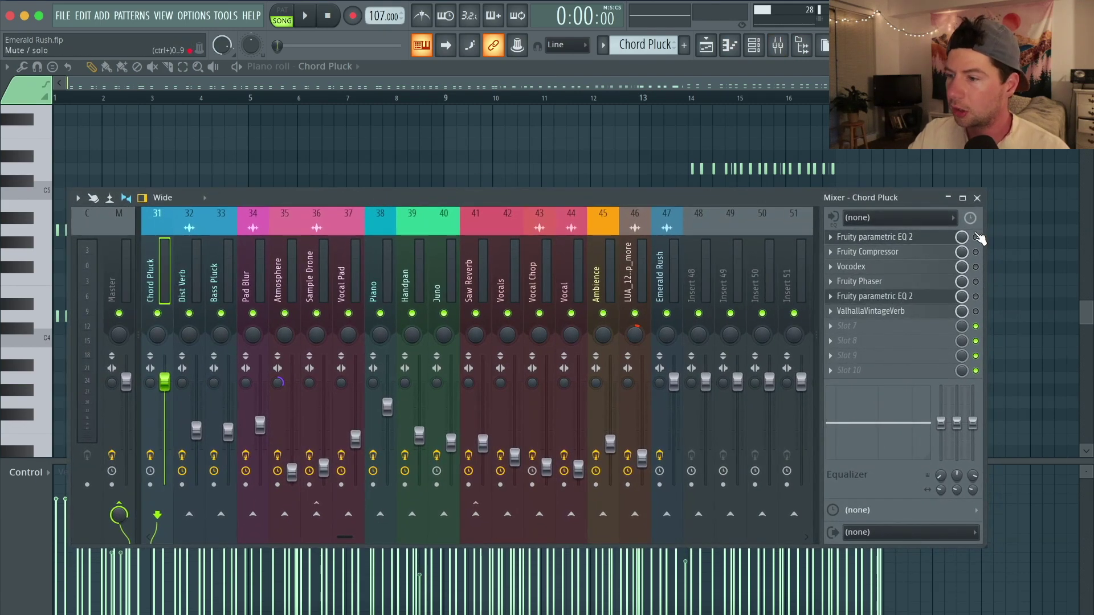
left_click(944, 237)
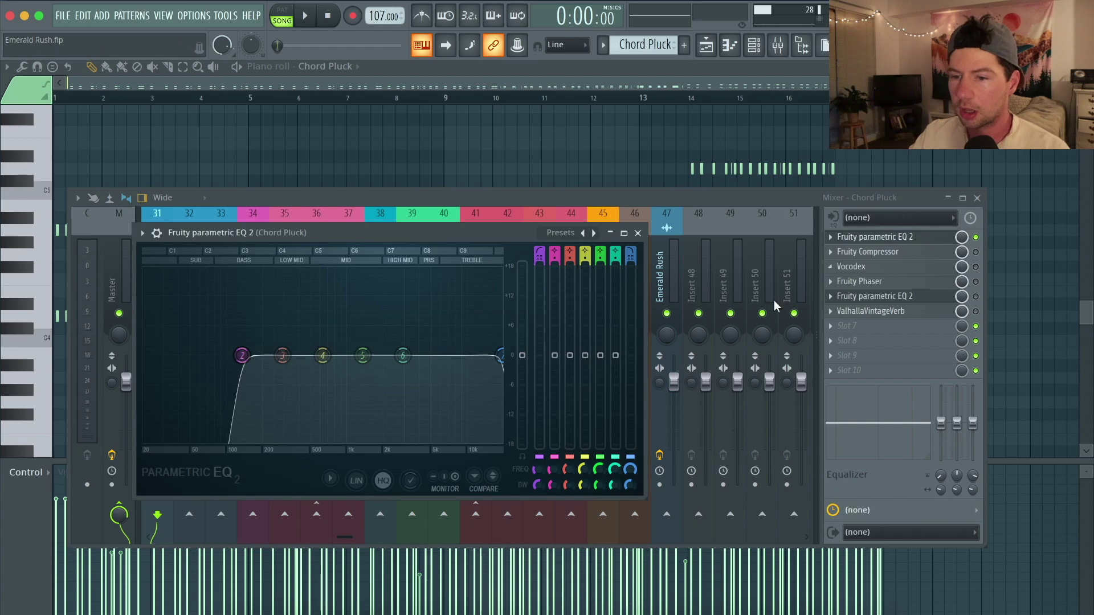
key("space")
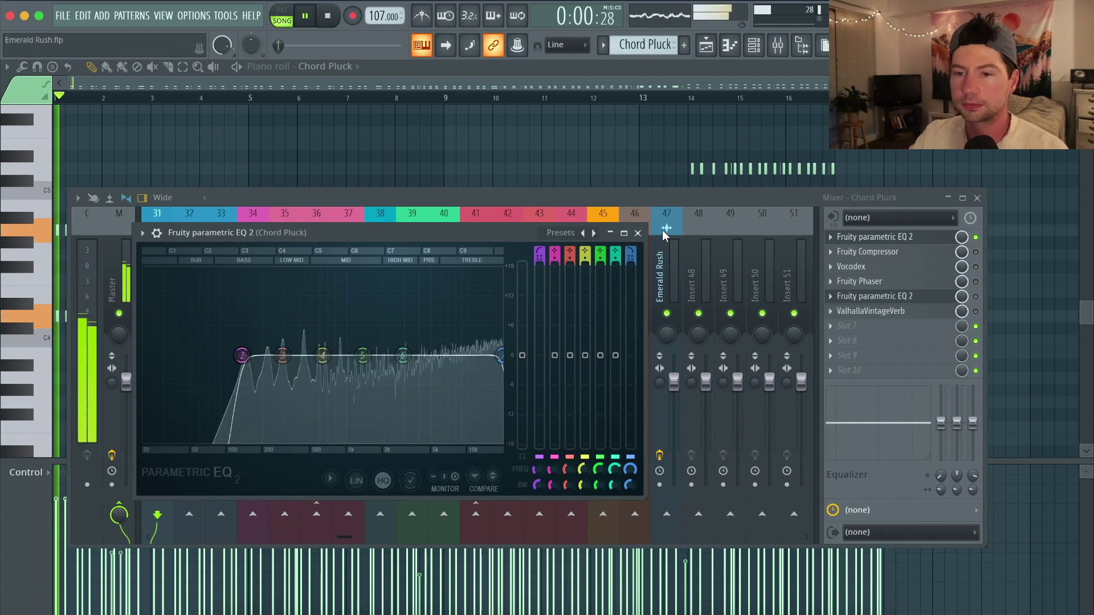
key("space")
key("Escape")
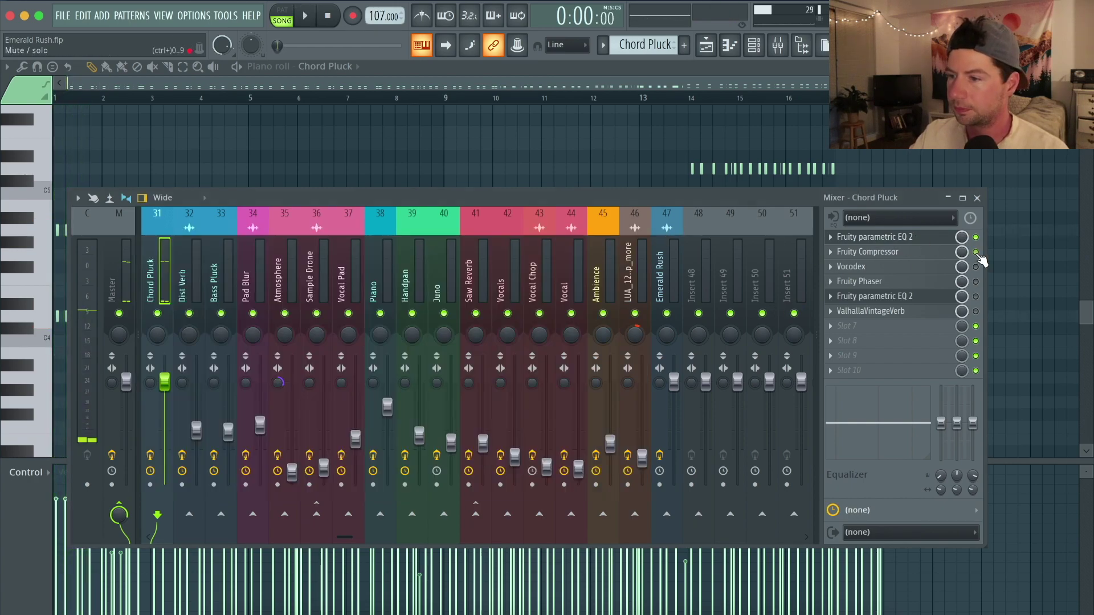
Step: Enable Fruity Compressor on the Chord Pluck track and compare playback with it bypassed and active
left_click(975, 251)
left_click(928, 254)
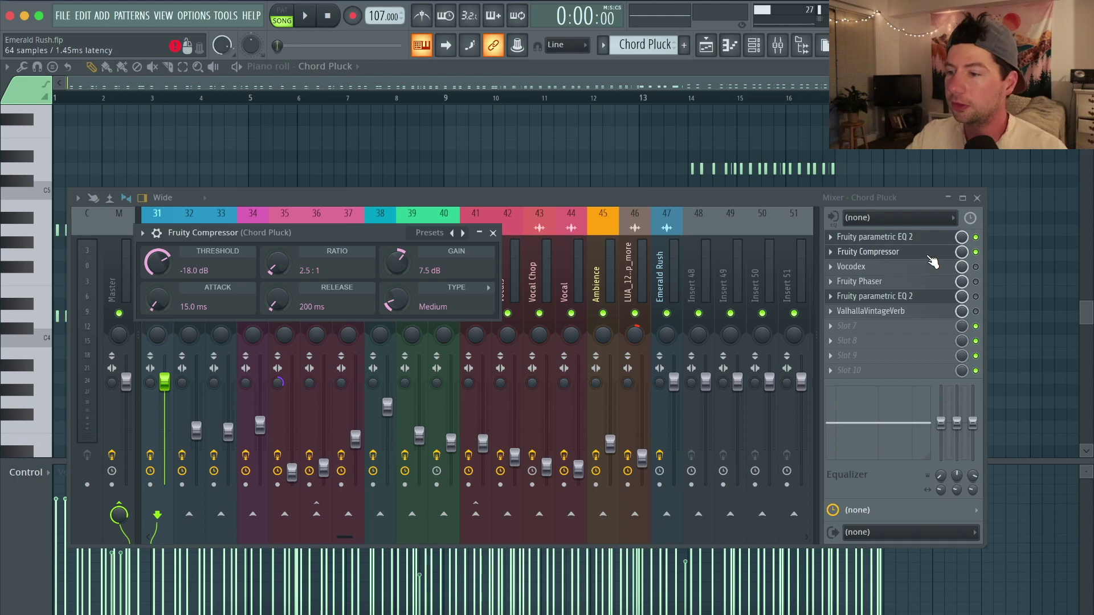
key("space")
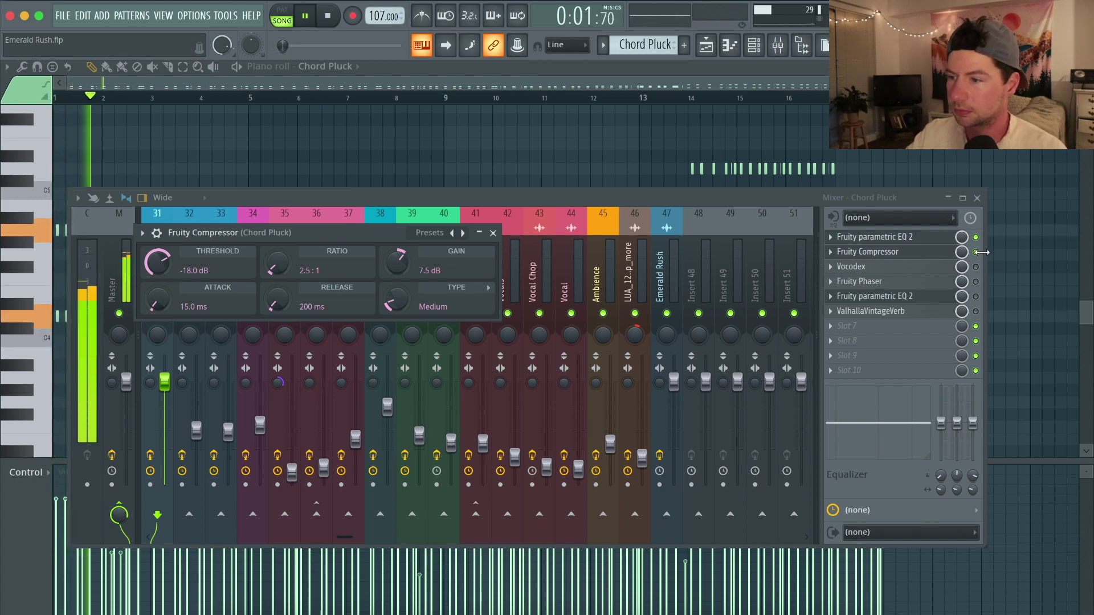
left_click(975, 252)
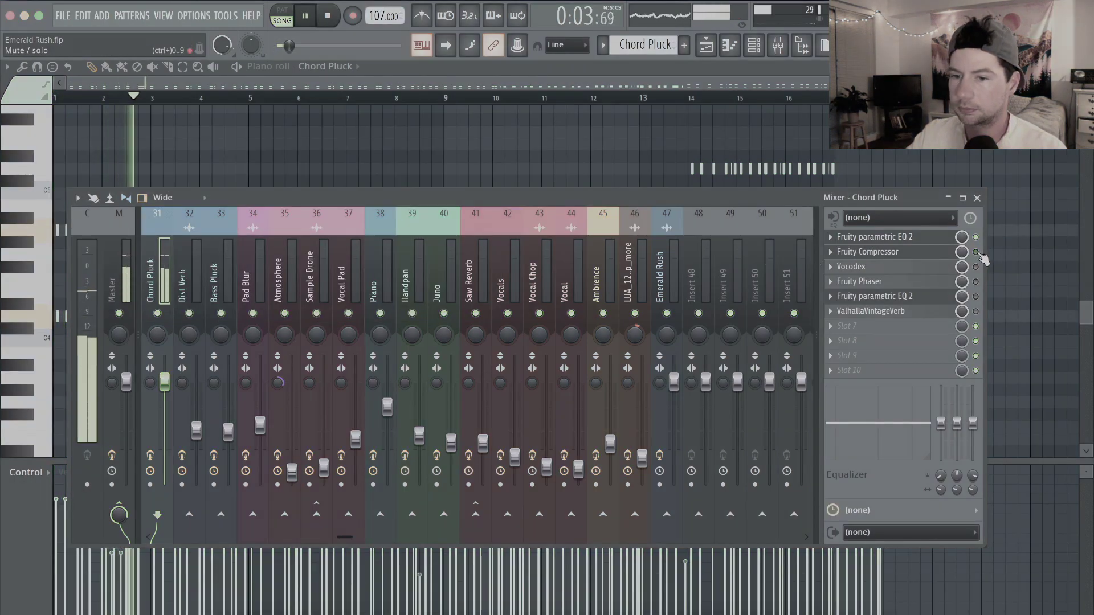
left_click(976, 252)
key("space")
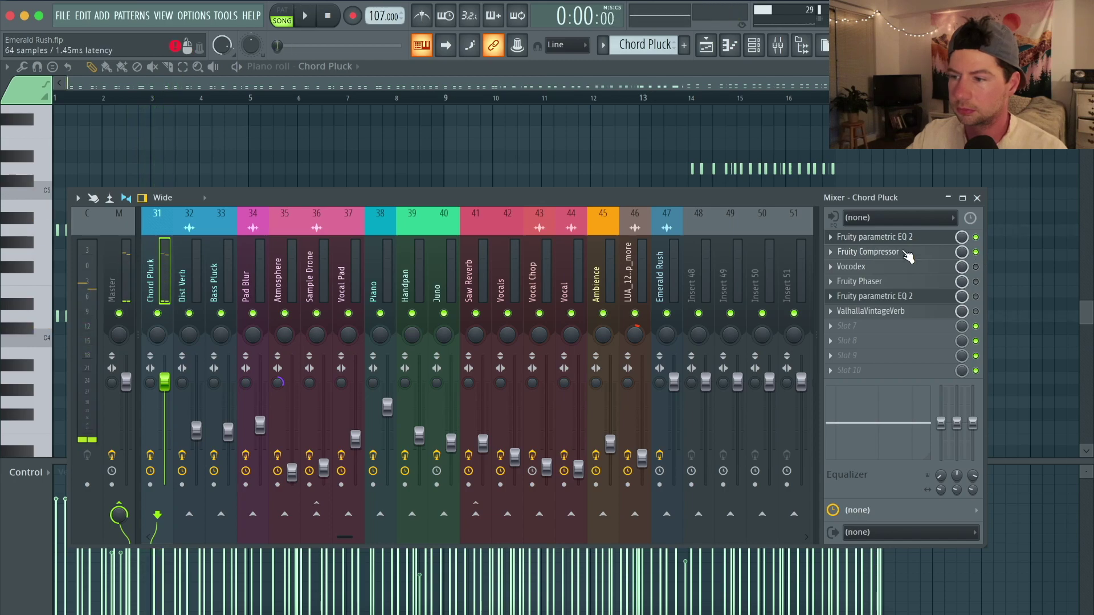
Step: Set the Chord Pluck track's Fruity Compressor type to Soft and close its window
left_click(906, 254)
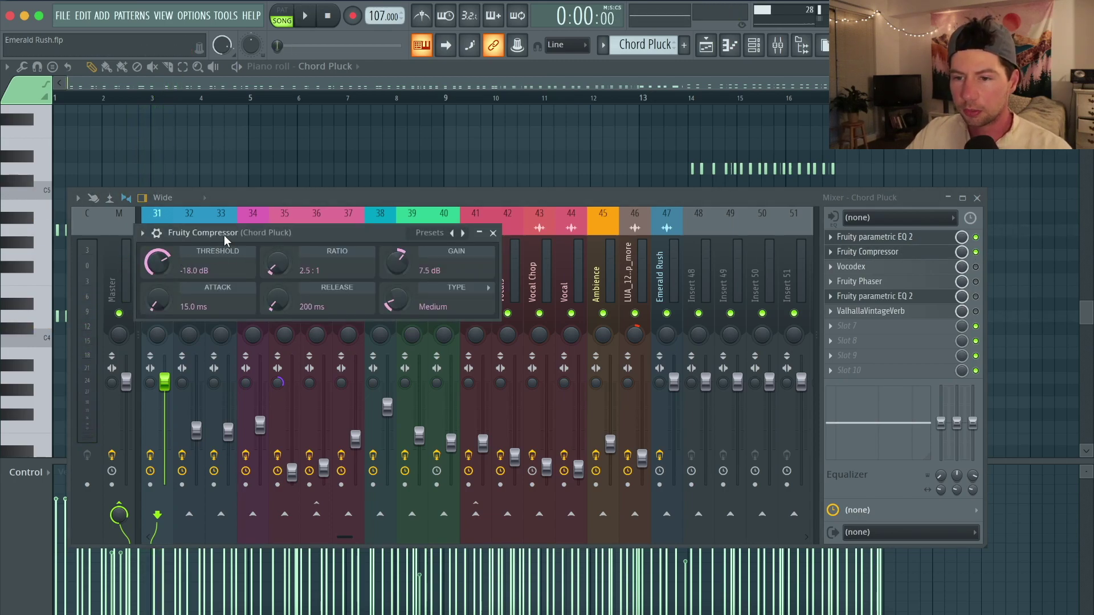
left_click_drag(224, 234, 337, 245)
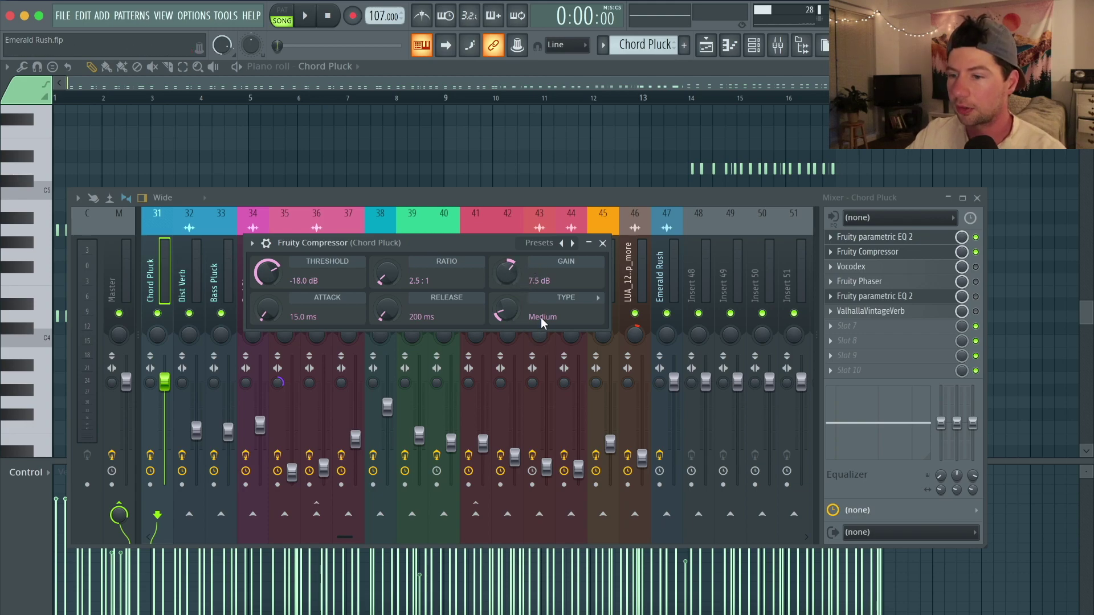
left_click_drag(510, 315, 511, 302)
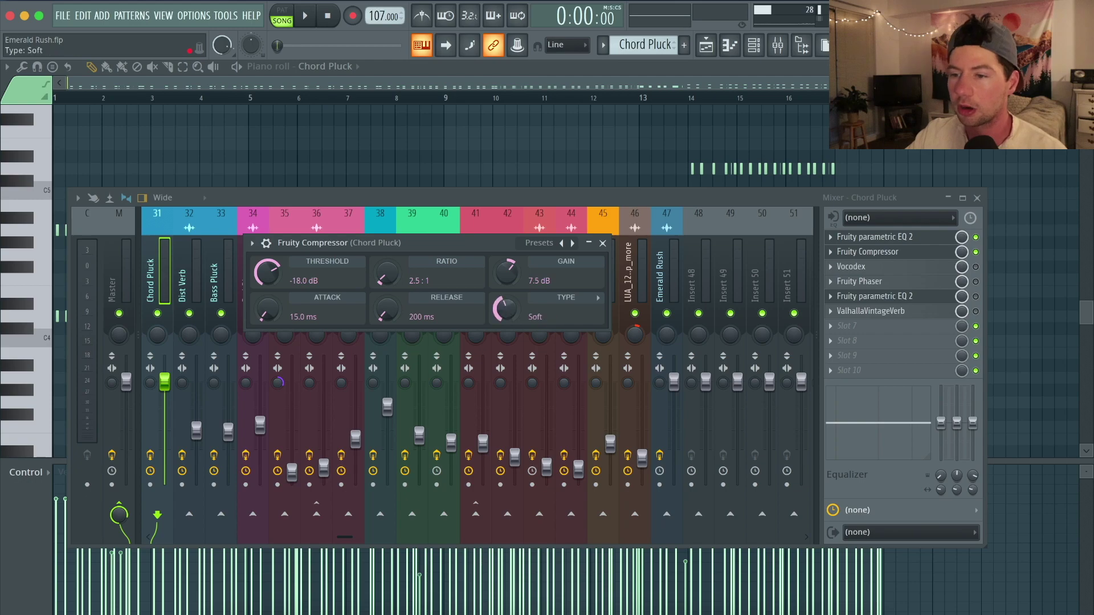
left_click(602, 243)
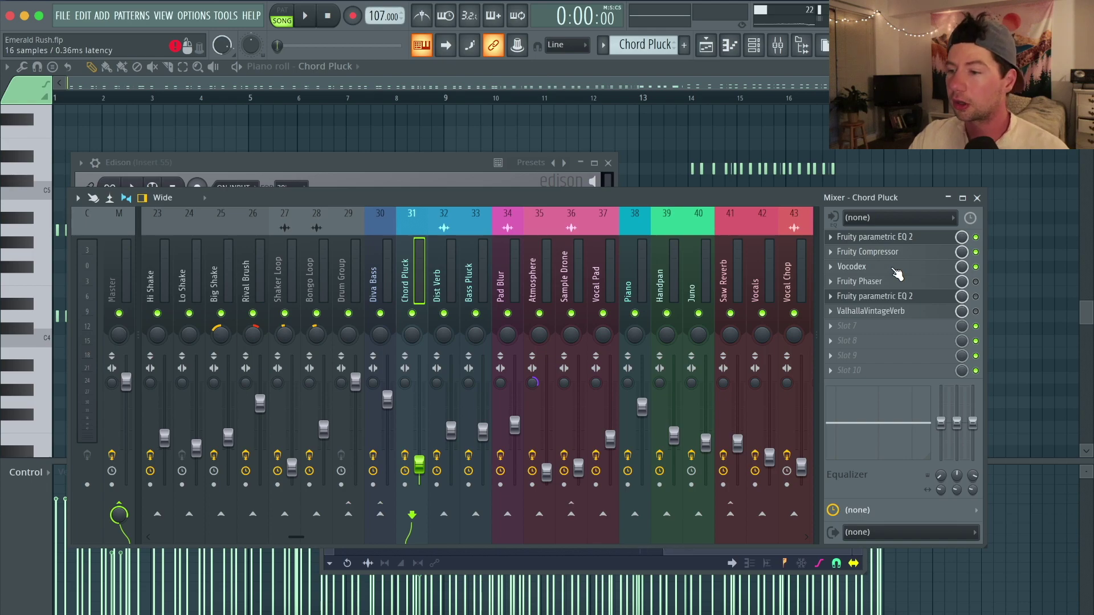
Step: View Vocodex on the Chord Pluck track and compare playback with the effect bypassed and active
left_click(893, 267)
left_click(562, 145)
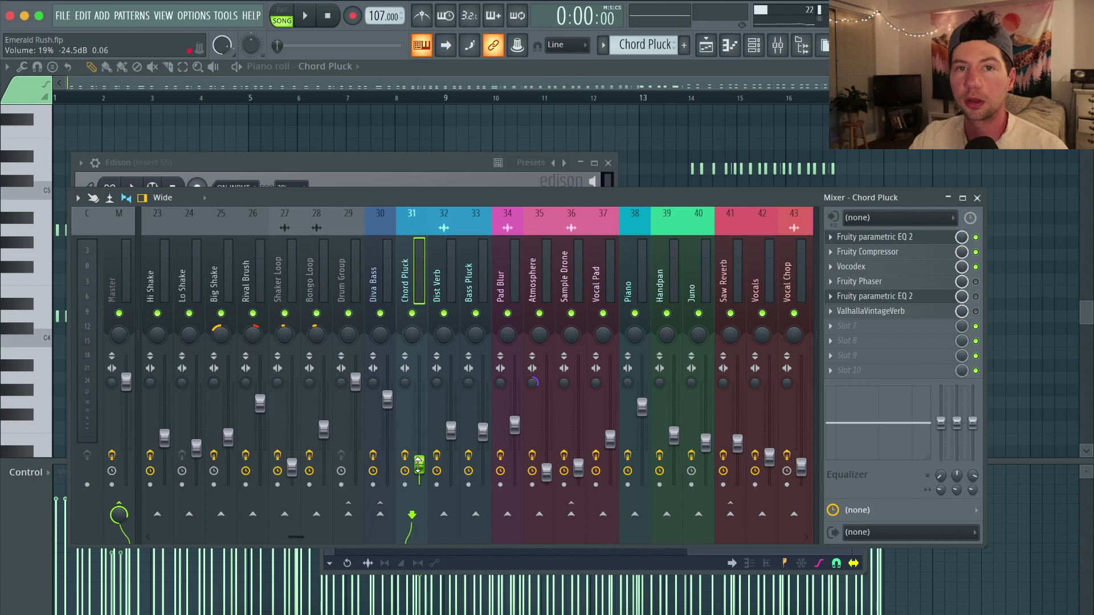
key("space")
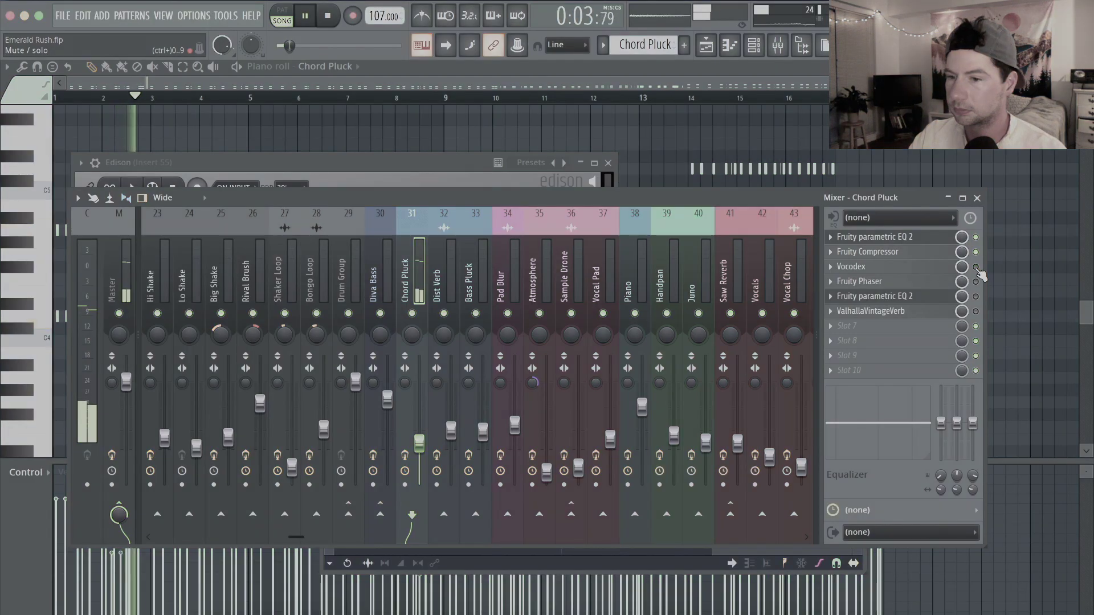
left_click(975, 266)
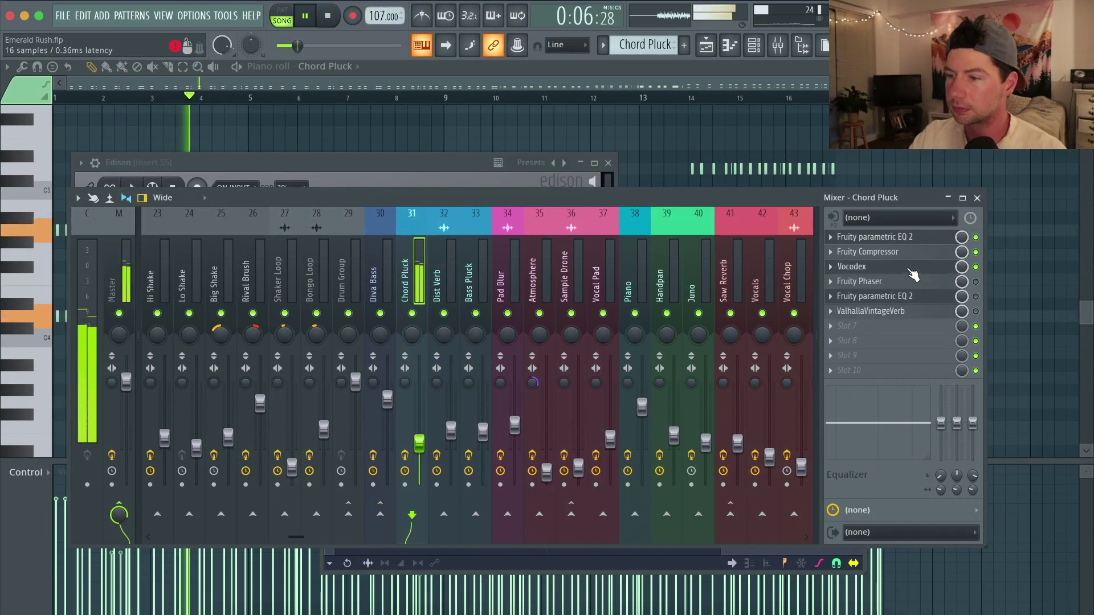
Step: Open Vocodex on the Chord Pluck track and increase its band width during playback
left_click(861, 266)
key("space")
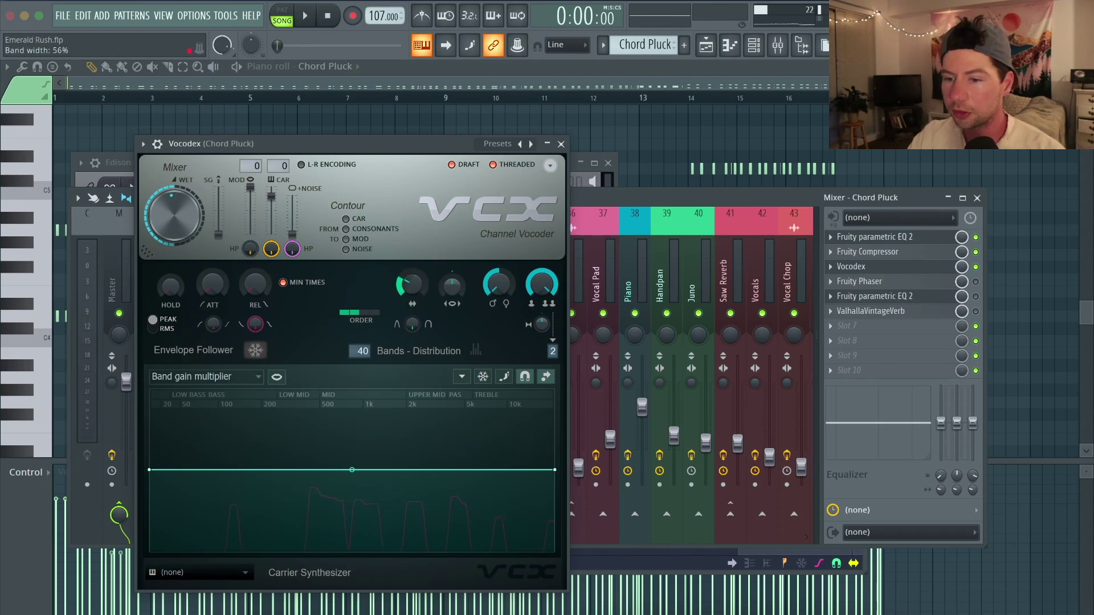
key("space")
left_click_drag(411, 284, 411, 247)
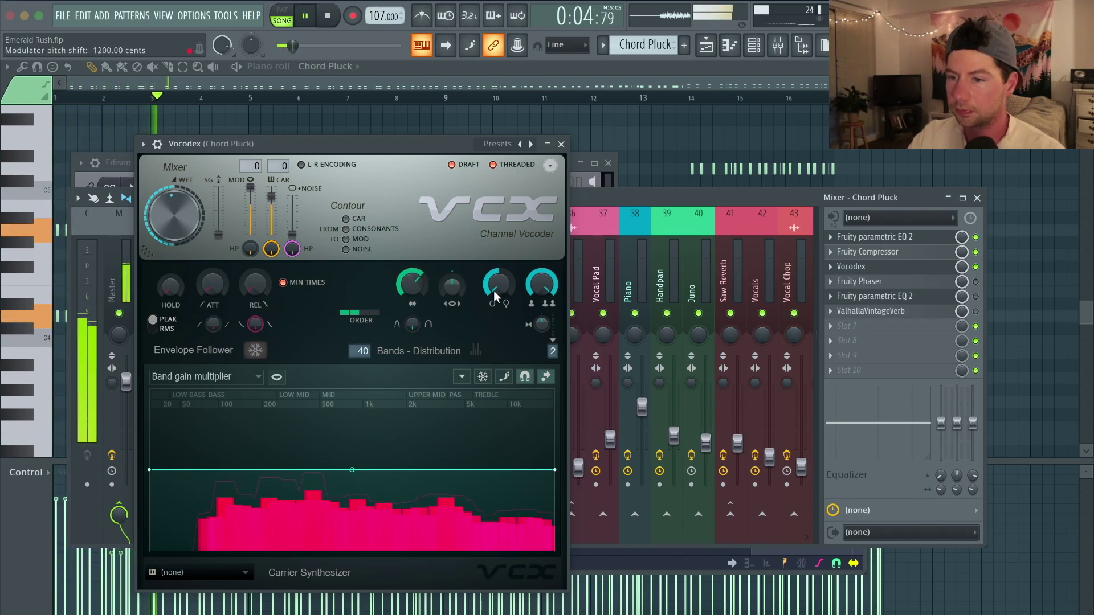
key("space")
Step: Adjust Vocodex's modulator pitch shift, audition the pluck, and close the effect's window
mouse_move(498, 282)
left_mouse_down()
mouse_move(497, 270)
mouse_move(497, 286)
left_mouse_up()
key("space")
key("space")
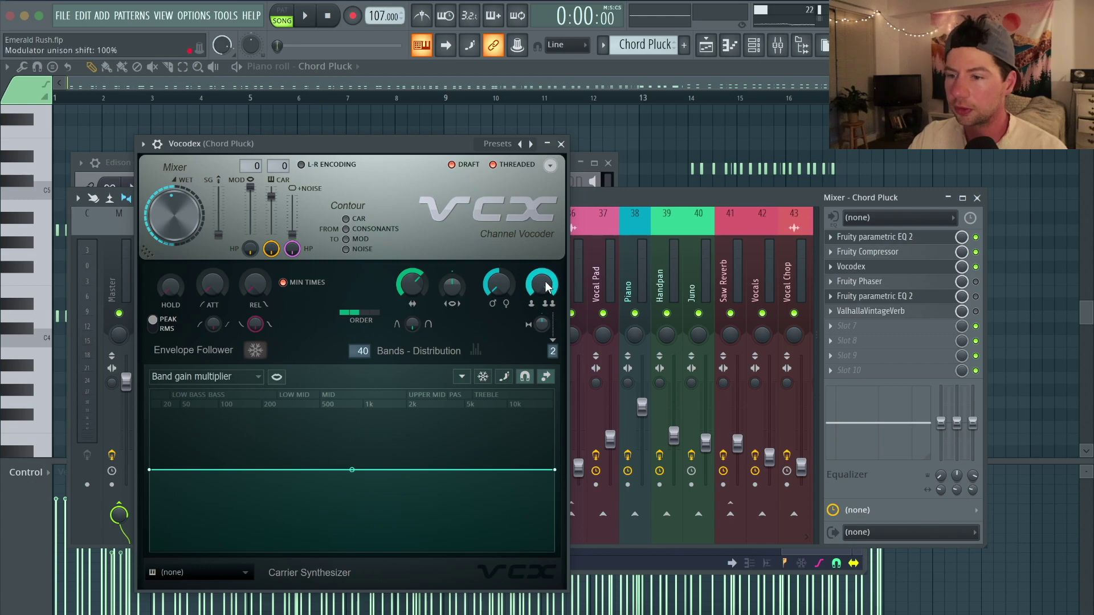
left_click(561, 144)
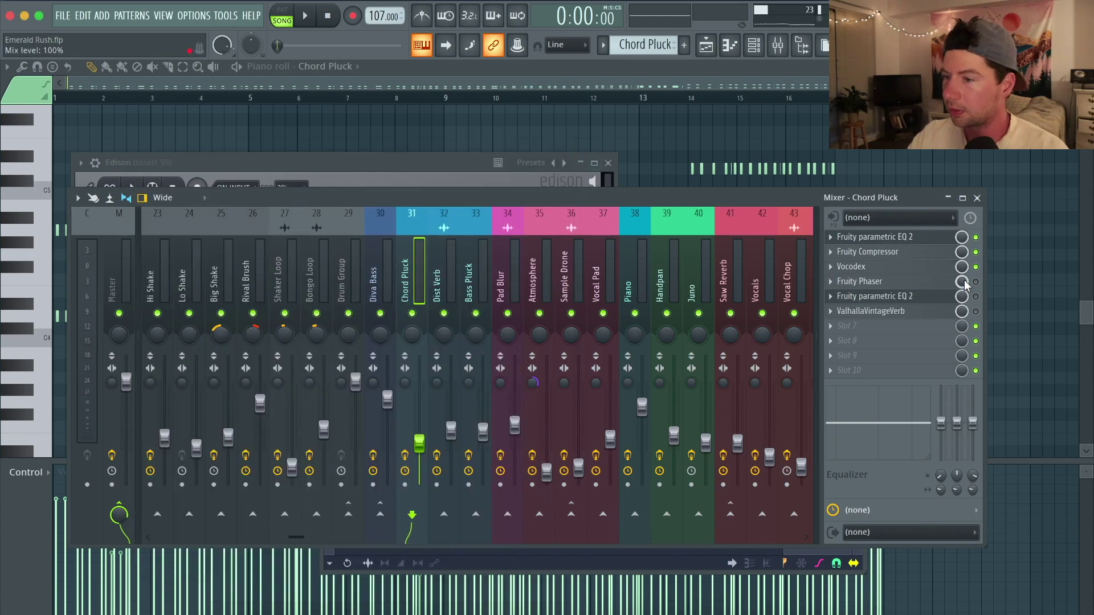
Step: Audition the Chord Pluck track with Fruity Phaser enabled, and open the second Fruity parametric EQ 2 with it enabled
key("space")
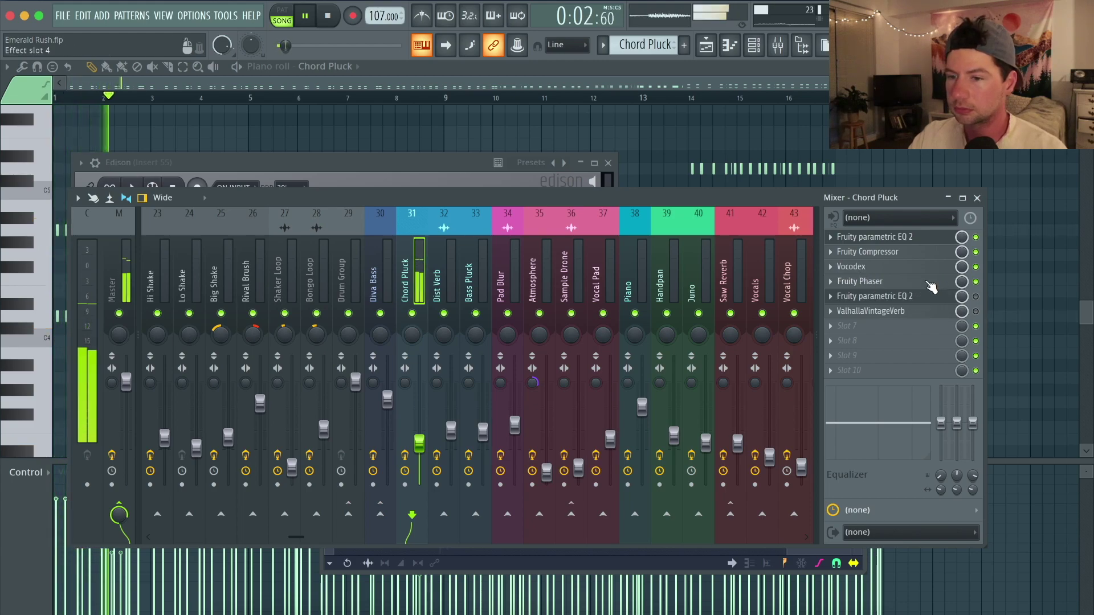
key("space")
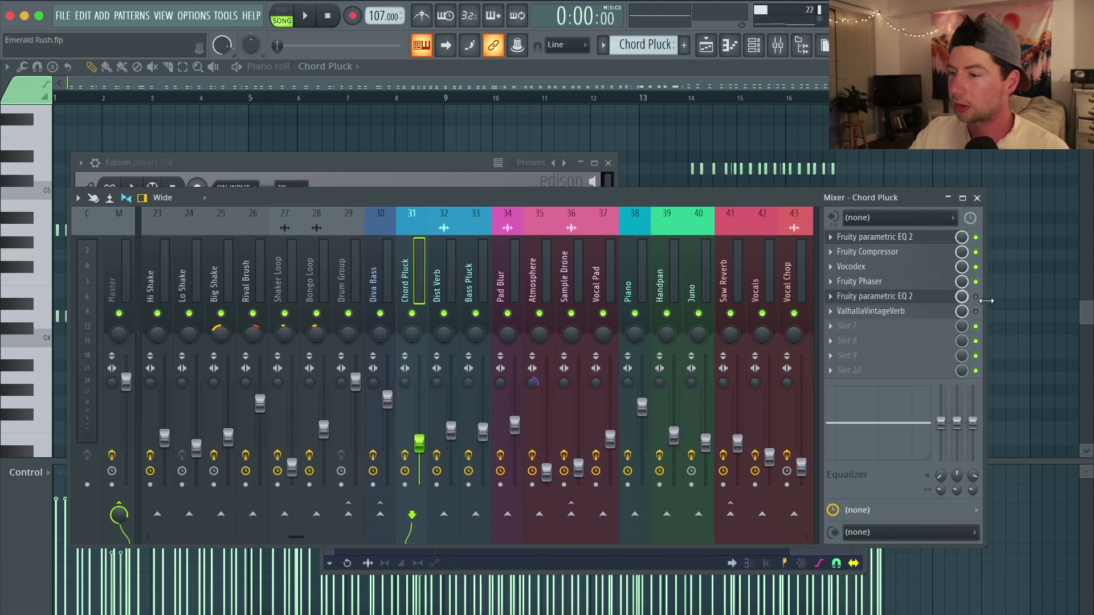
left_click(935, 296)
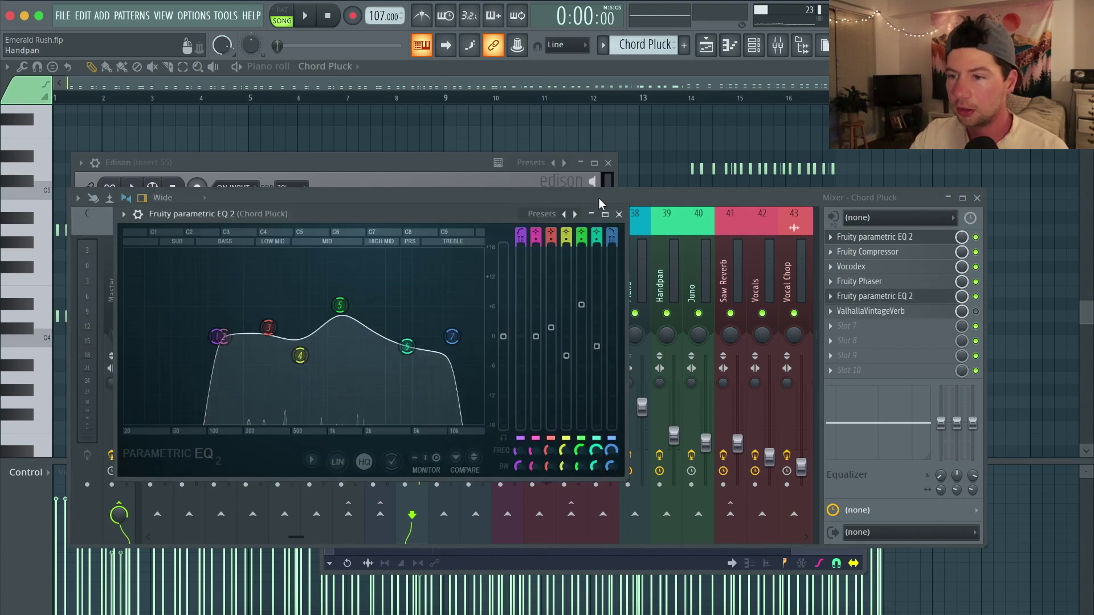
Step: Audition the Chord Pluck track with the second Fruity parametric EQ 2 bypassed and active, and with ValhallaVintageVerb enabled
left_click_drag(488, 215, 551, 208)
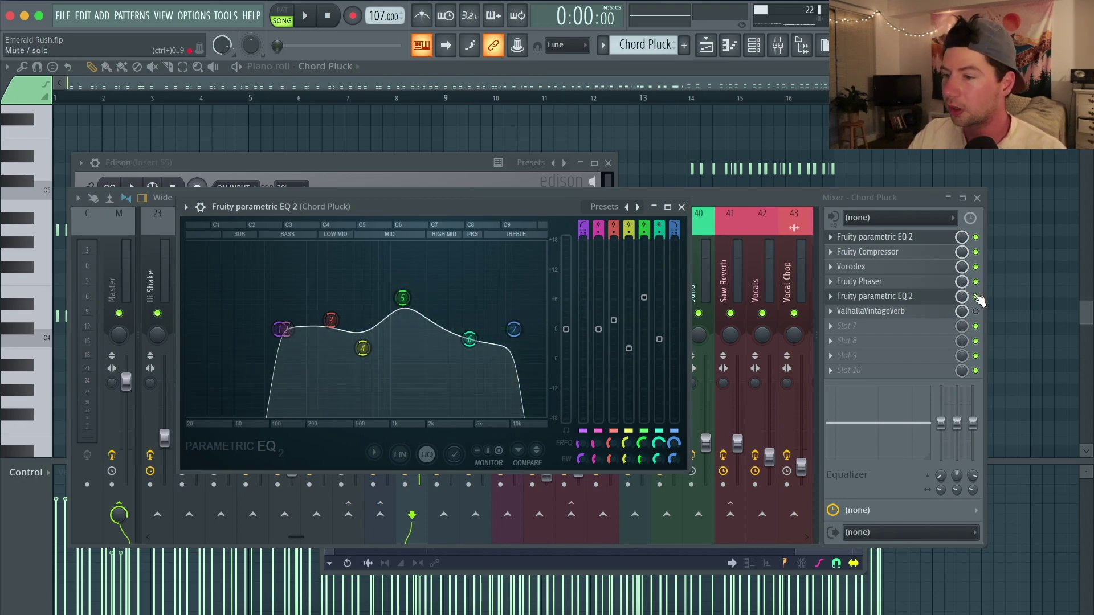
key("Escape")
key("space")
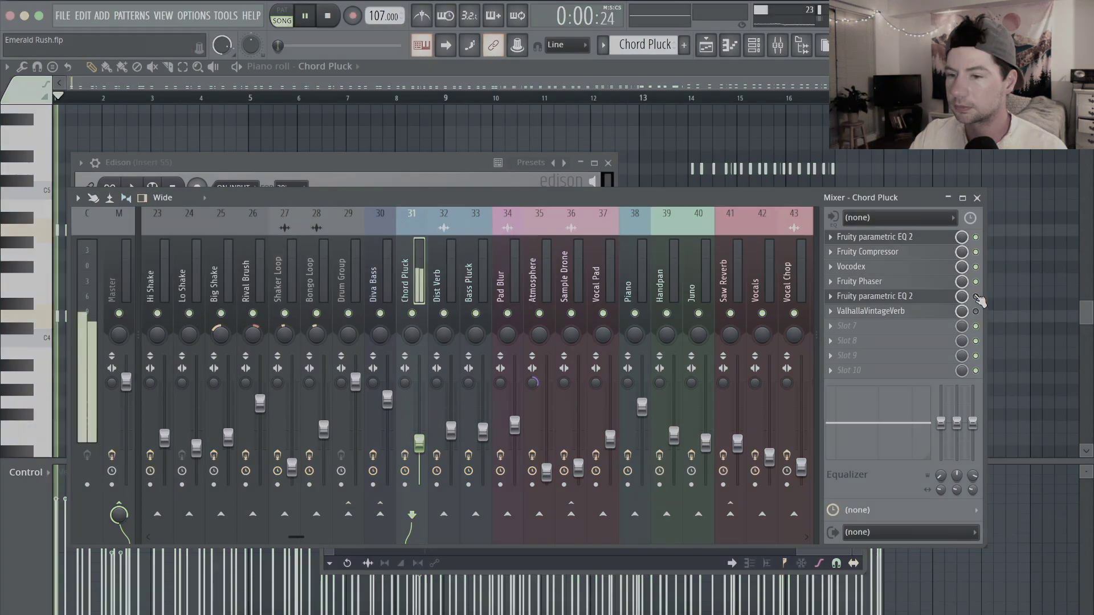
key("space")
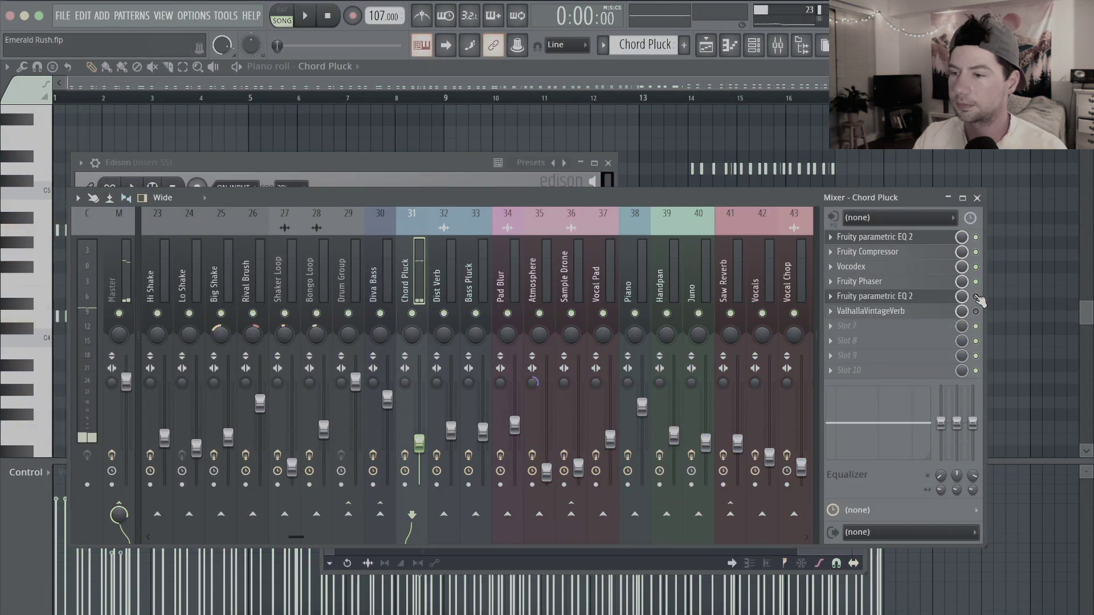
key("space")
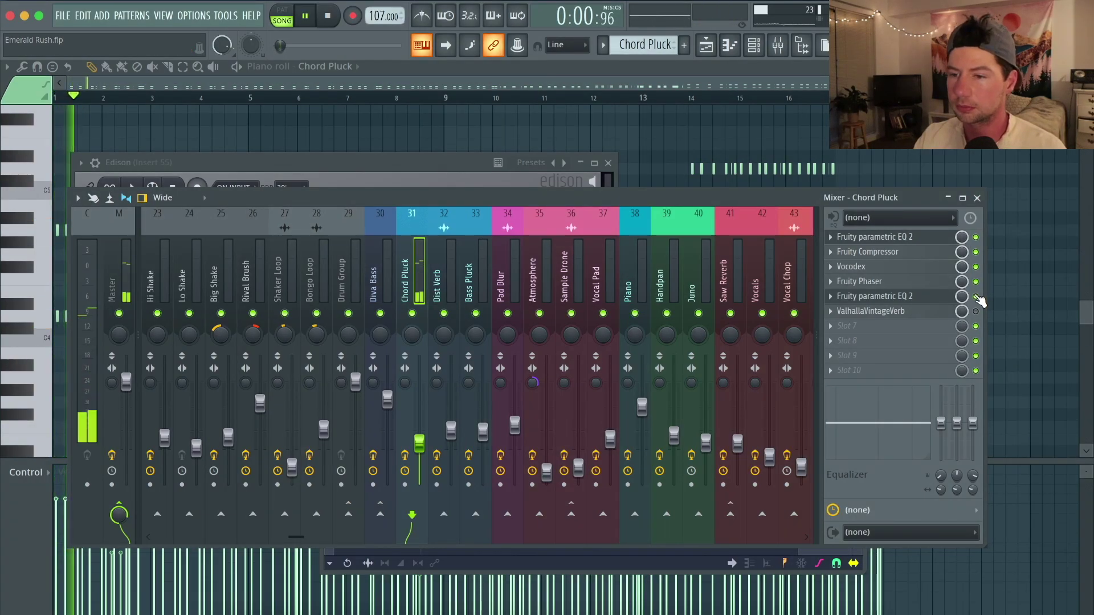
key("space")
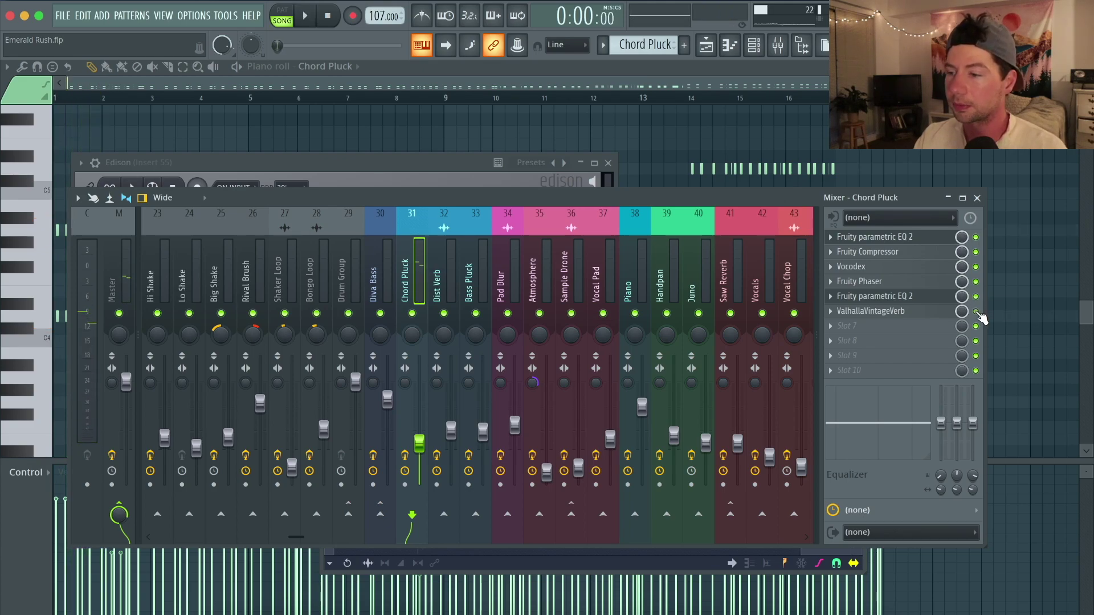
key("space")
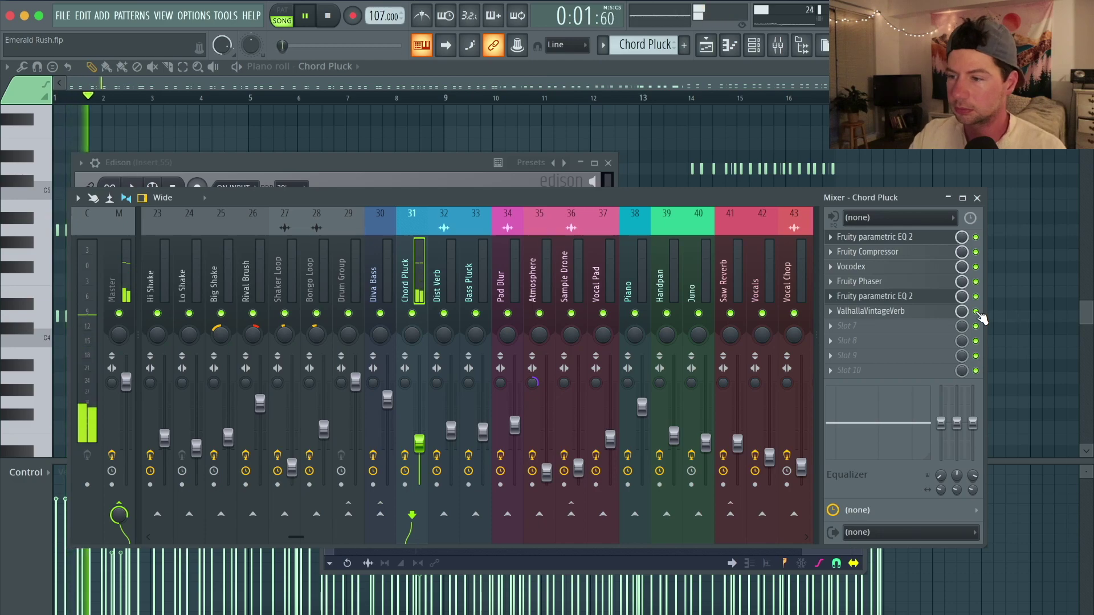
key("space")
Step: Solo the Bass Pluck track in the playlist and open its pattern's notes in the piano roll
left_click(727, 50)
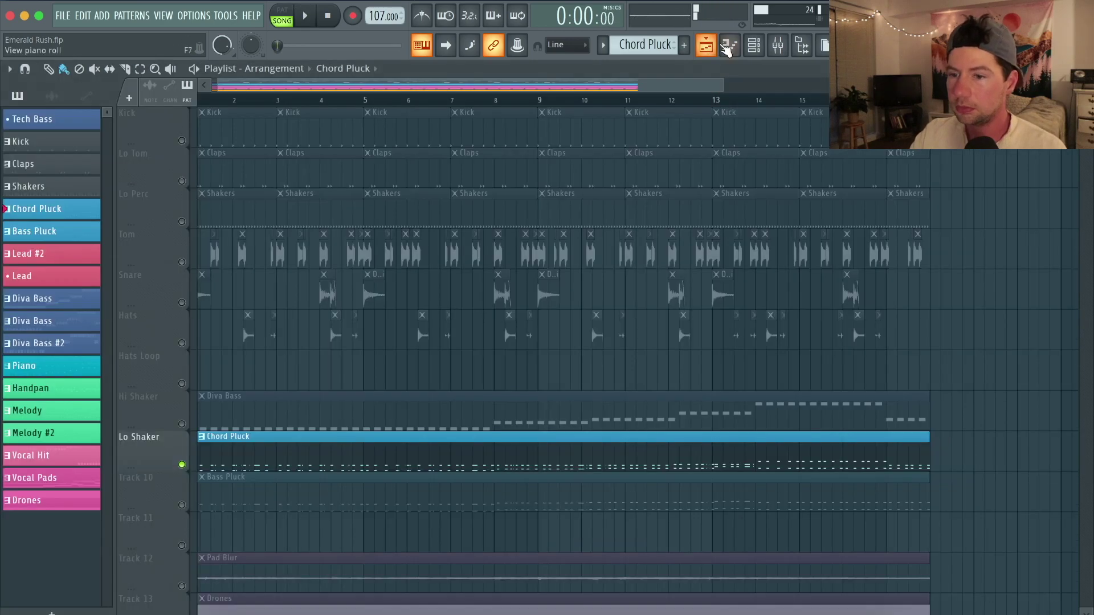
scroll(456, 271, "down", 2)
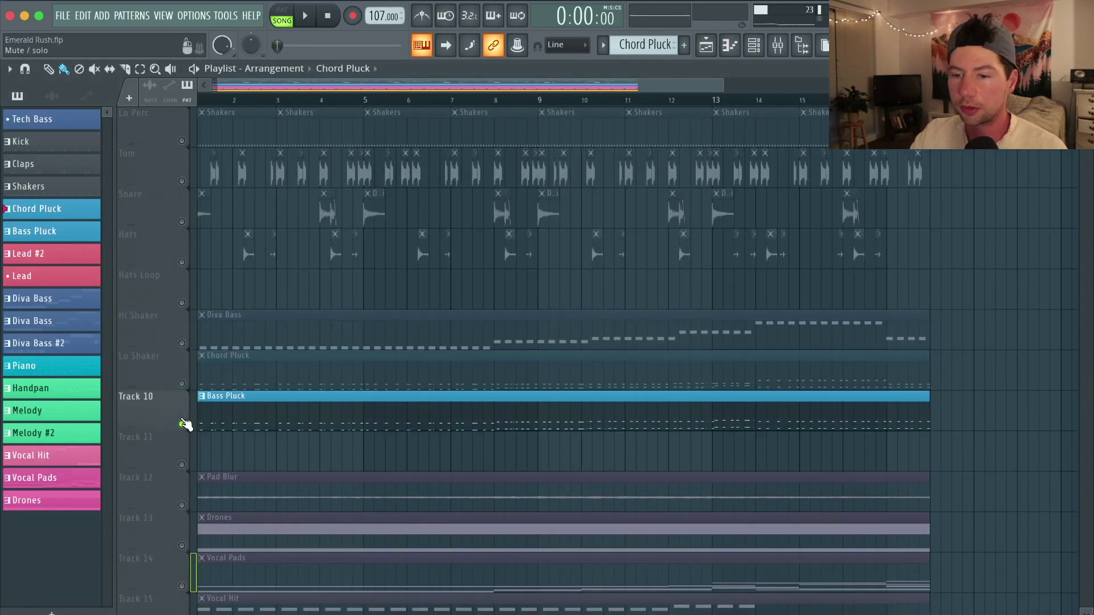
double_click(414, 420)
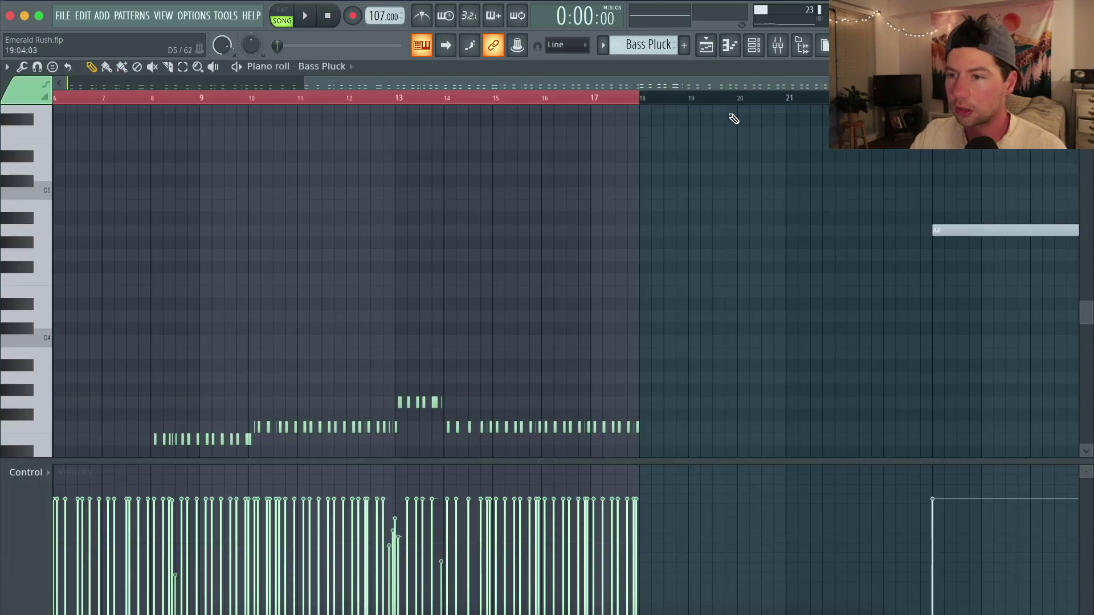
Step: Open the Bass Pluck channel's Harmless instrument from the channel rack and audition its sound
left_click(706, 46)
left_click(754, 46)
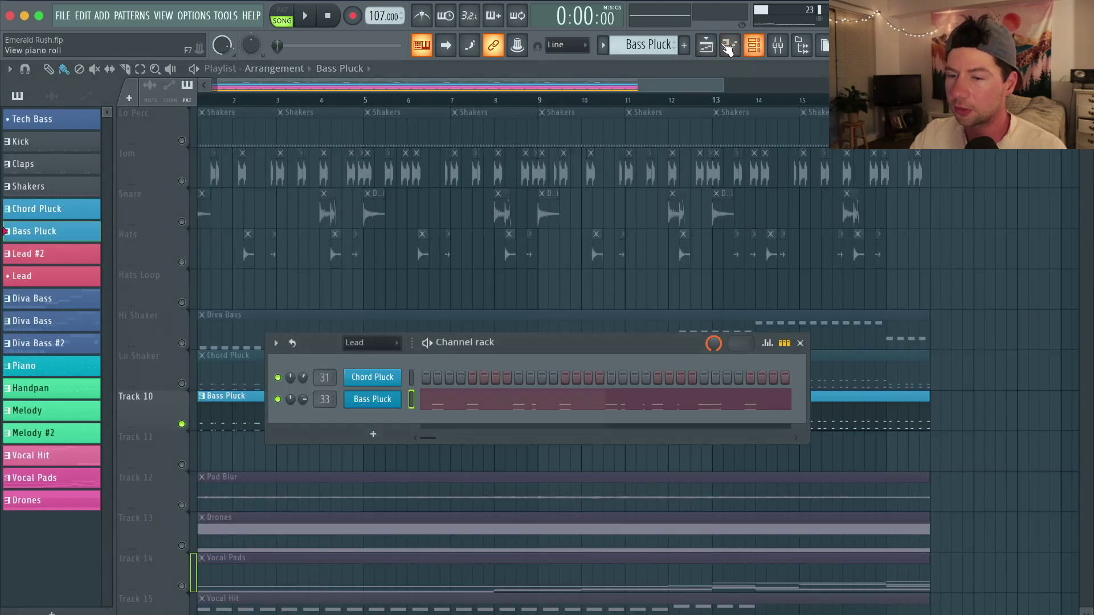
left_click(373, 399)
left_click_drag(457, 93, 483, 127)
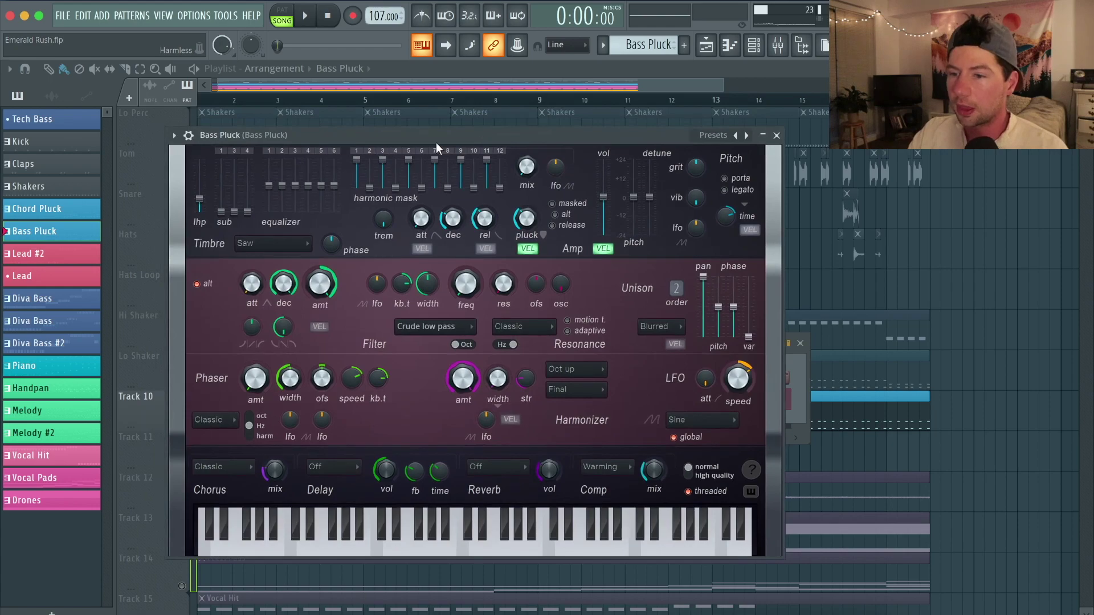
key("space")
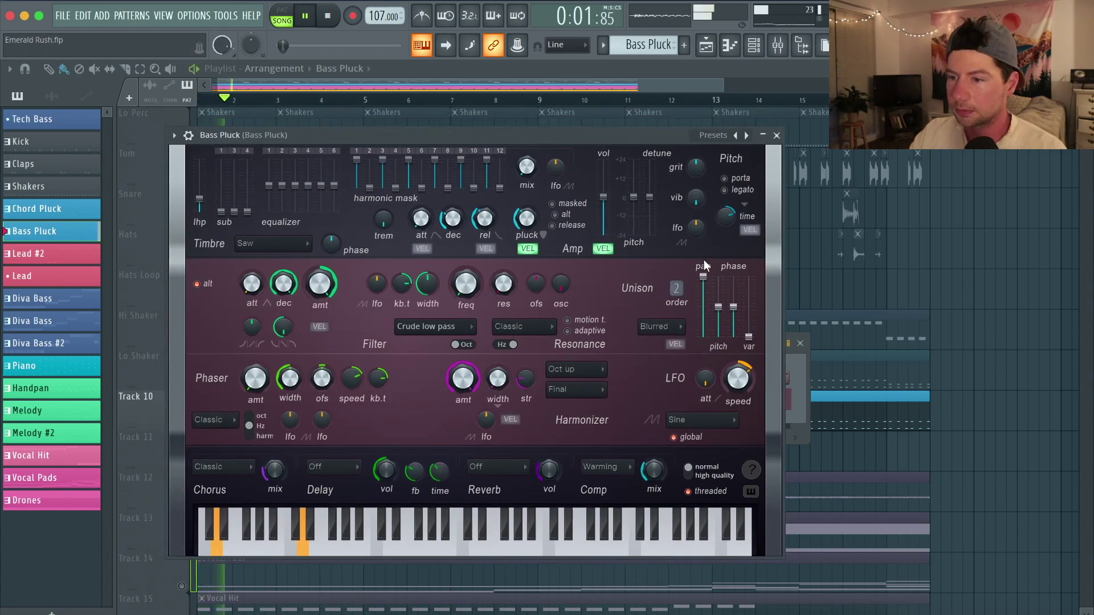
key("space")
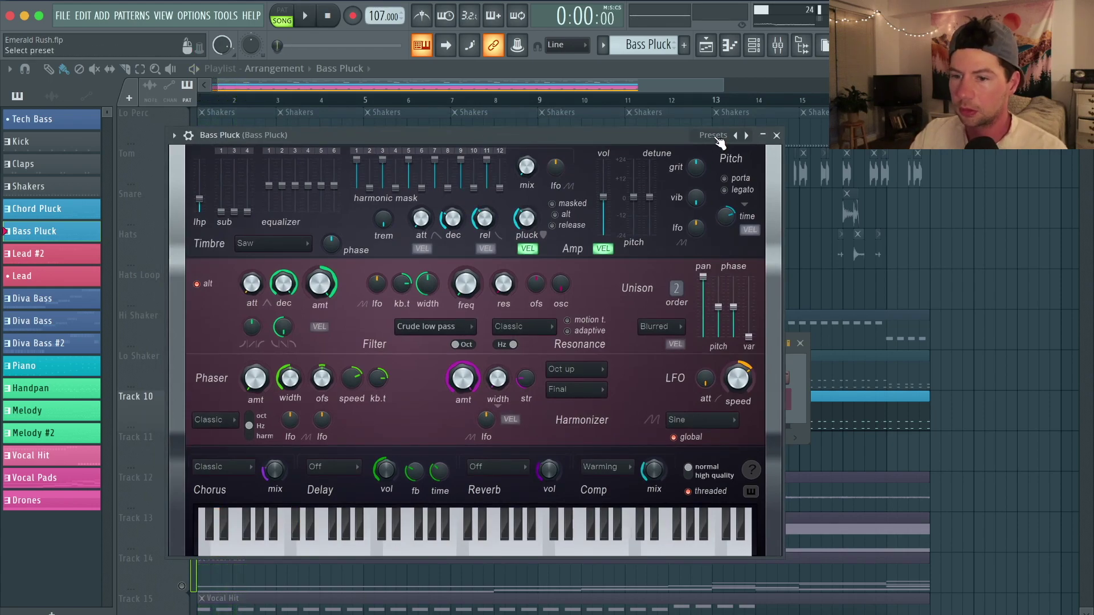
Step: Load the Default preset into the Bass Pluck instrument and shorten its pluck decay during playback
left_click(713, 135)
left_click(529, 18)
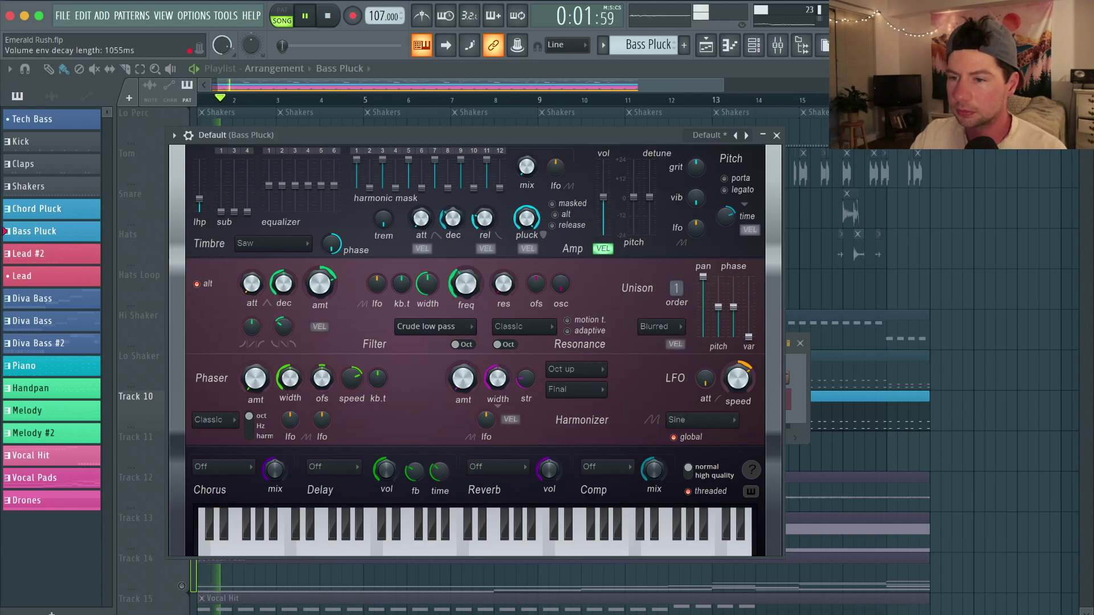
left_click_drag(533, 219, 533, 243)
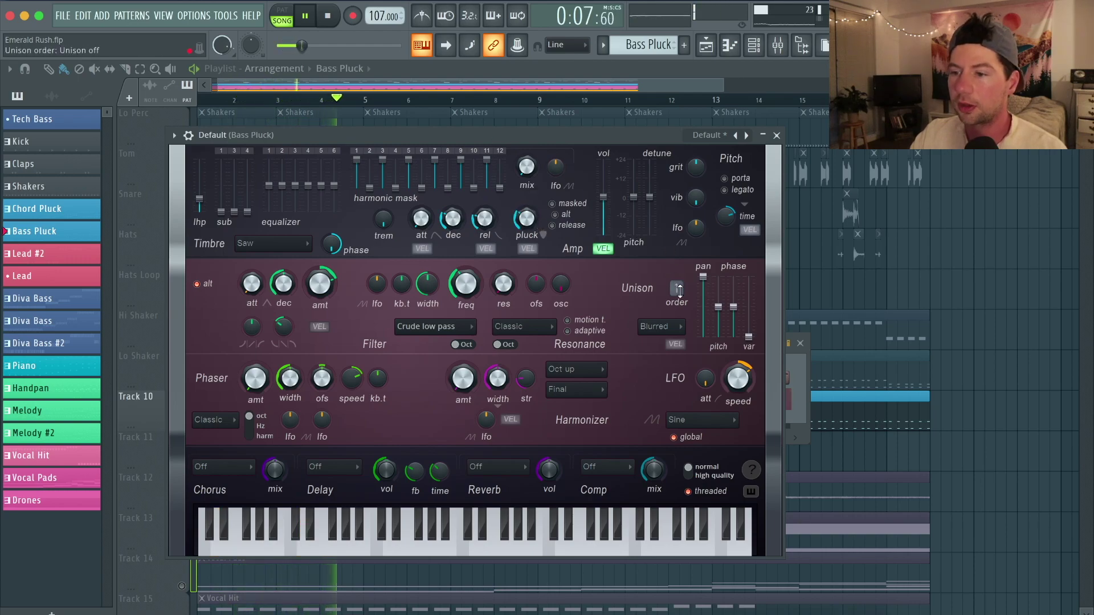
Step: Set the unison order to 2 and the pluck decay length to 24%, and stop playback
scroll(676, 288, "up", 1)
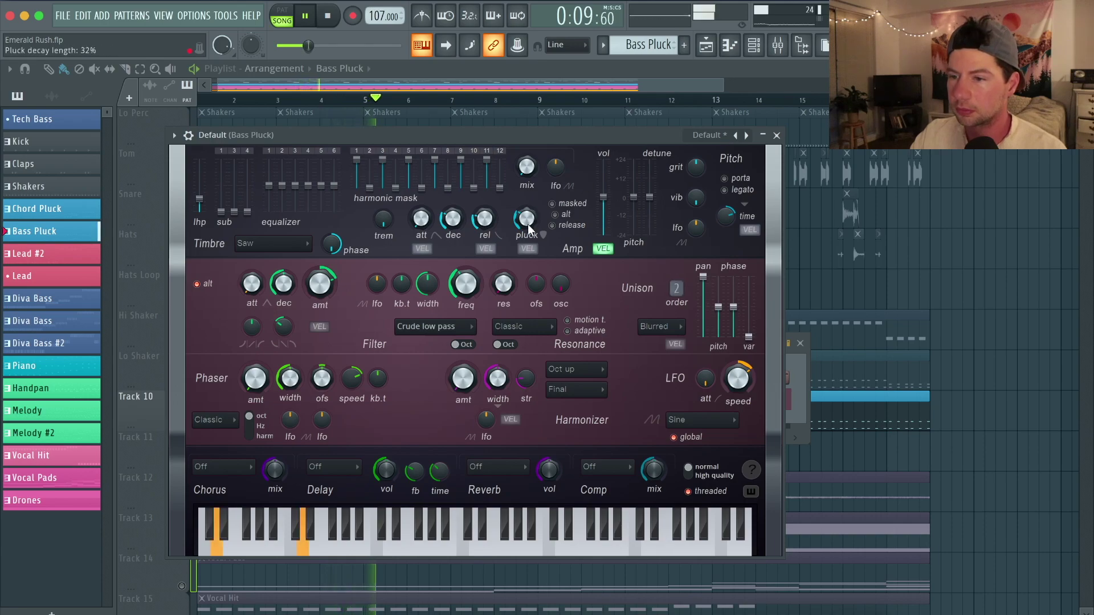
left_click_drag(527, 218, 526, 228)
key("space")
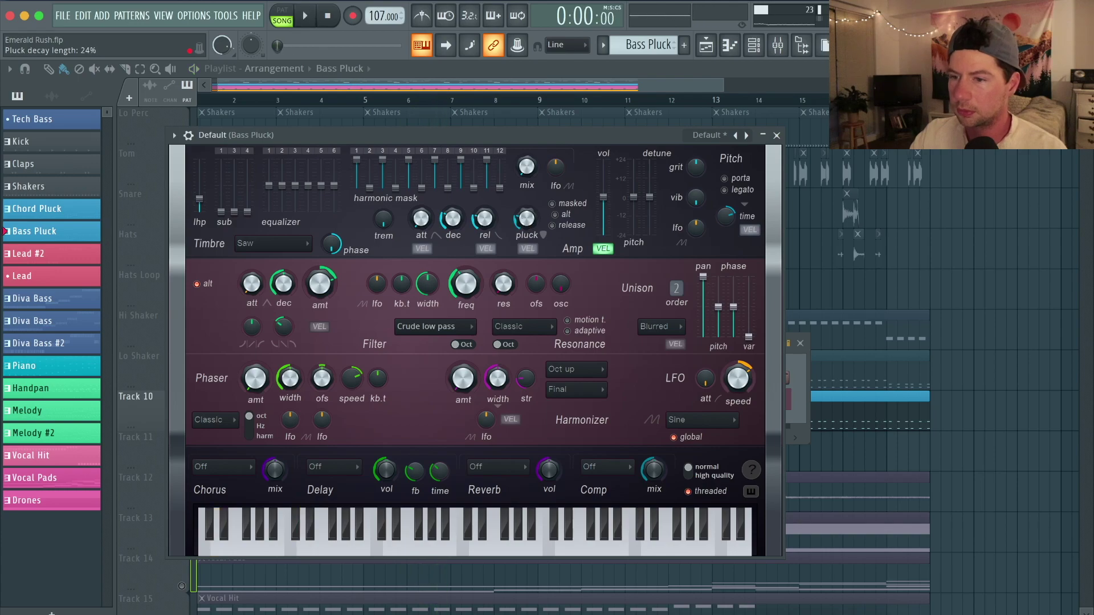
Step: Set the compression type to Distortion, audition the pluck with a 41% decay length, and close the instrument and channel rack
left_click(621, 466)
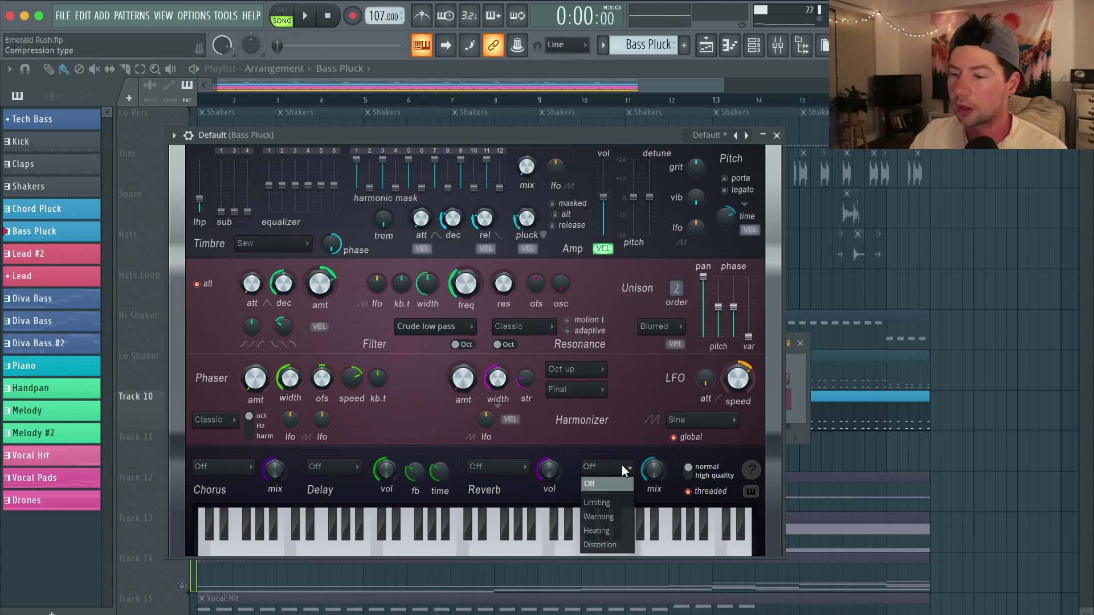
left_click(620, 545)
key("space")
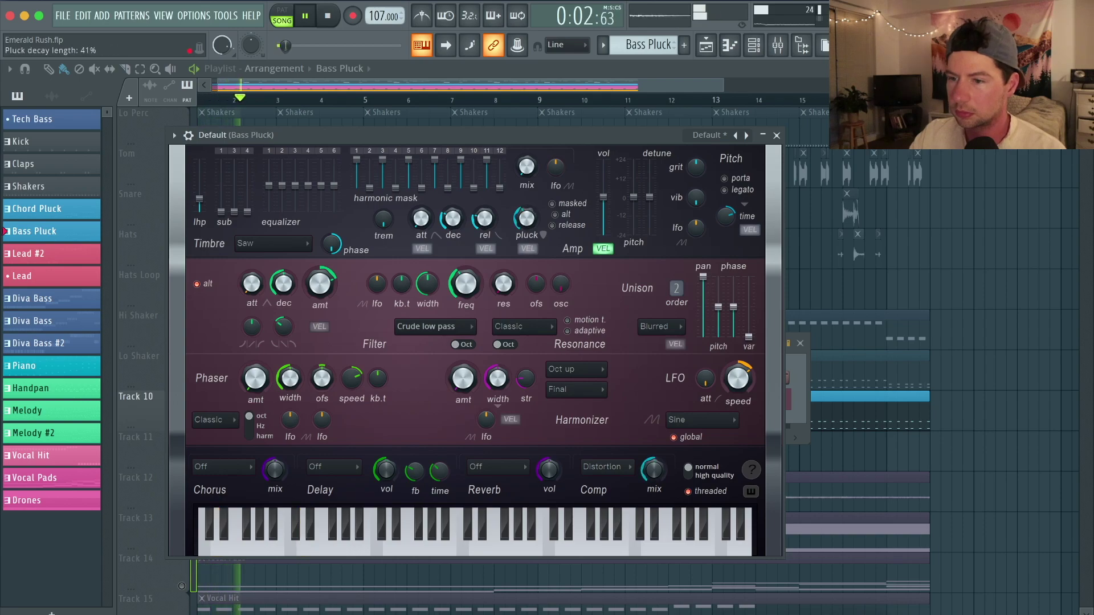
key("space")
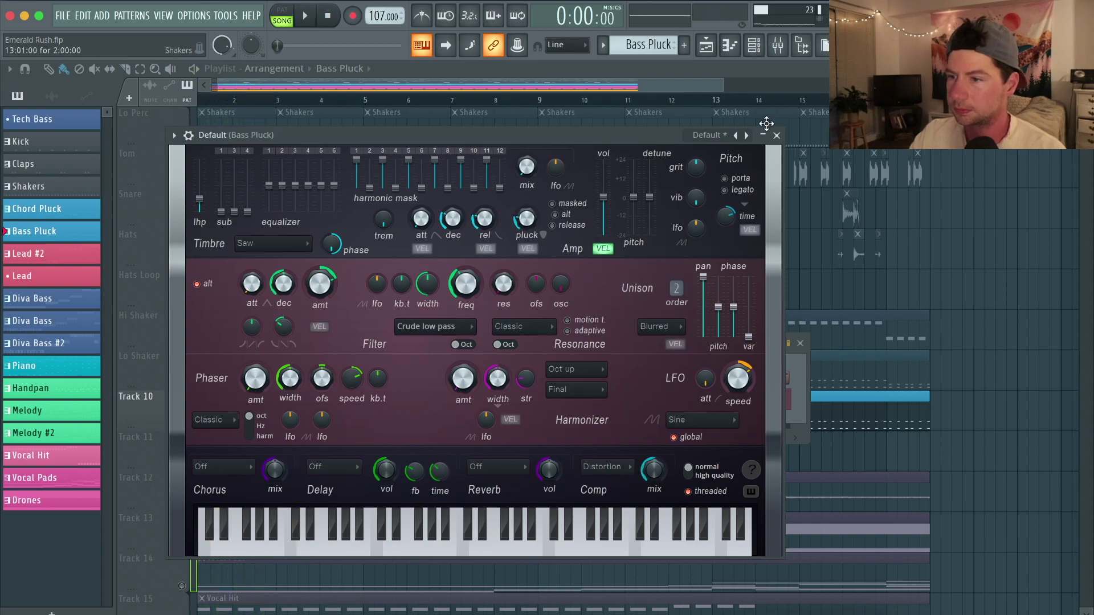
left_click(776, 135)
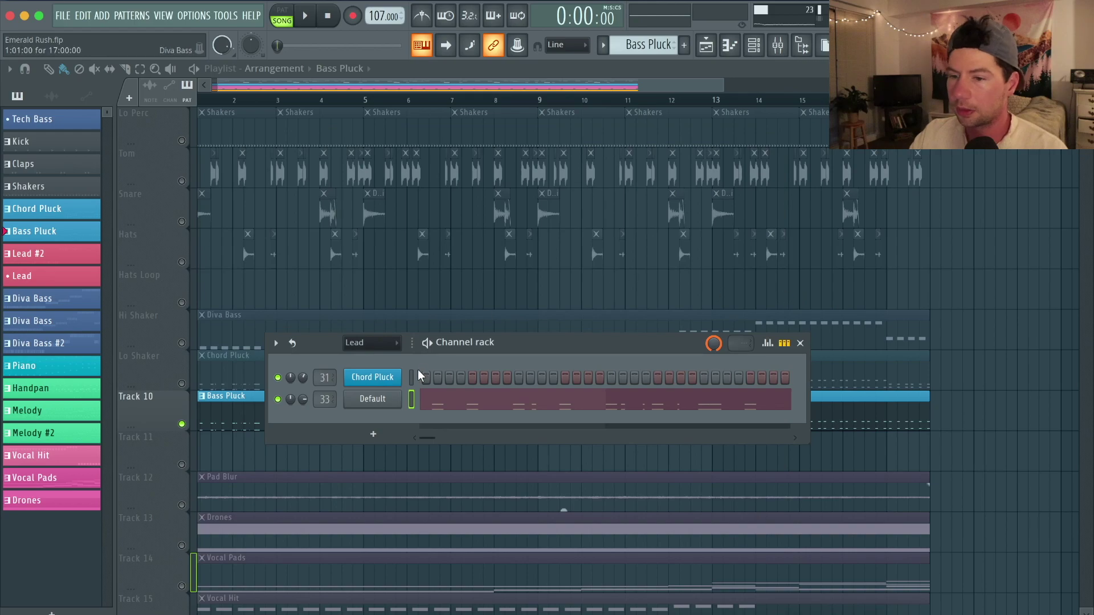
key("F6")
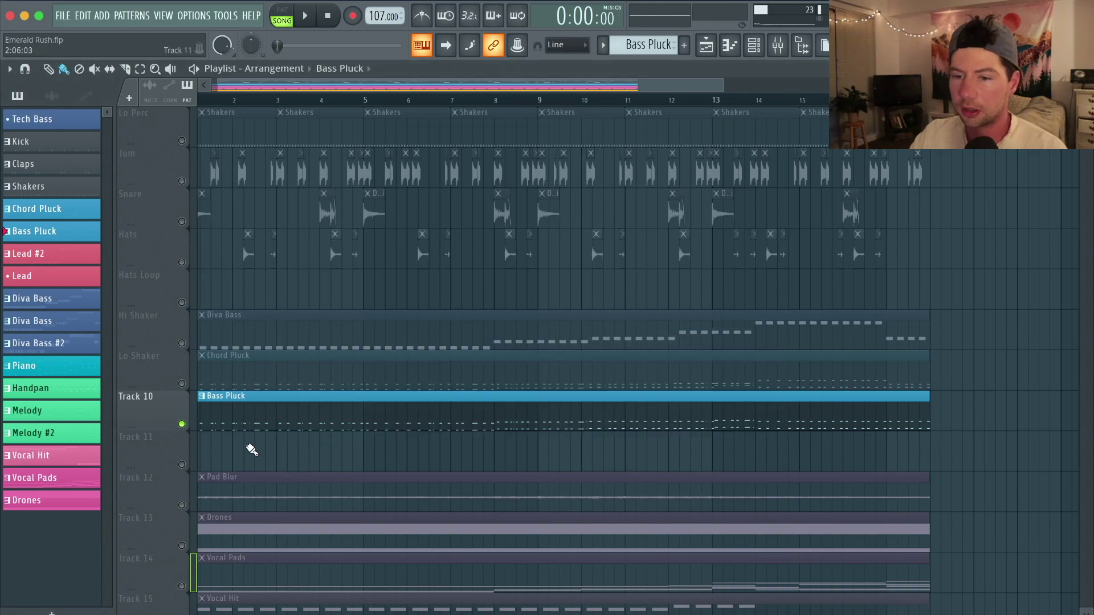
Step: Solo the playlist track holding the Diva Bass pattern and audition it
left_click(182, 383)
left_click(181, 344, "ctrl")
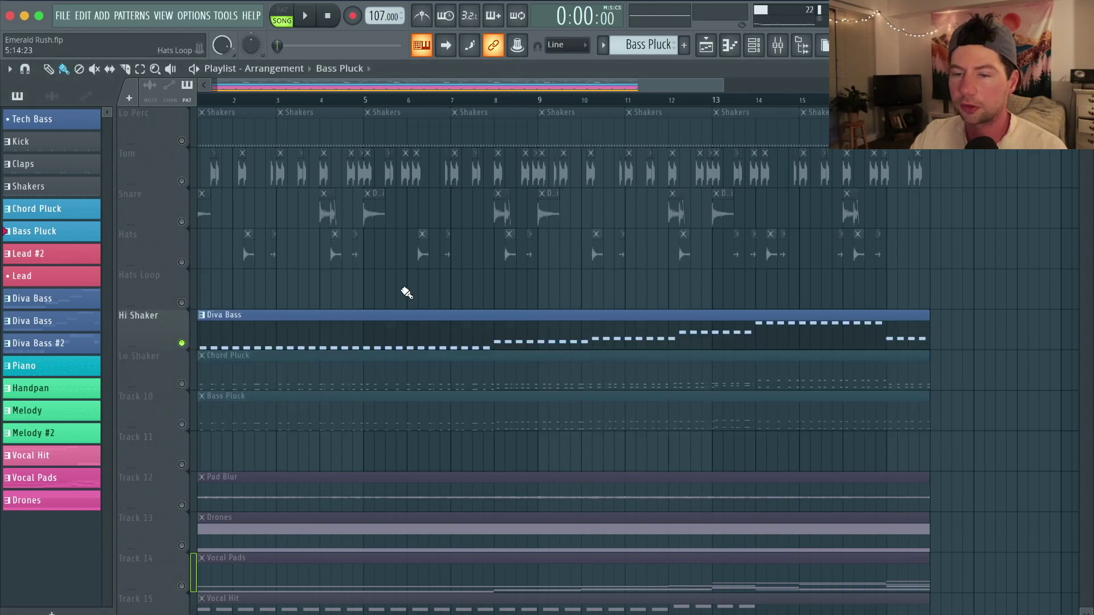
key("space")
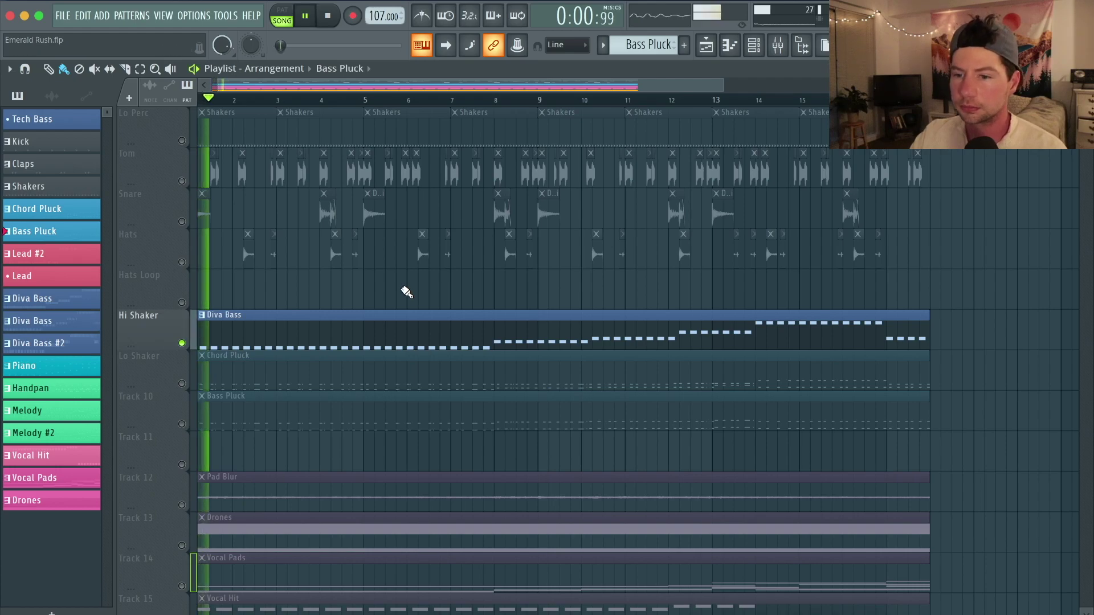
key("space")
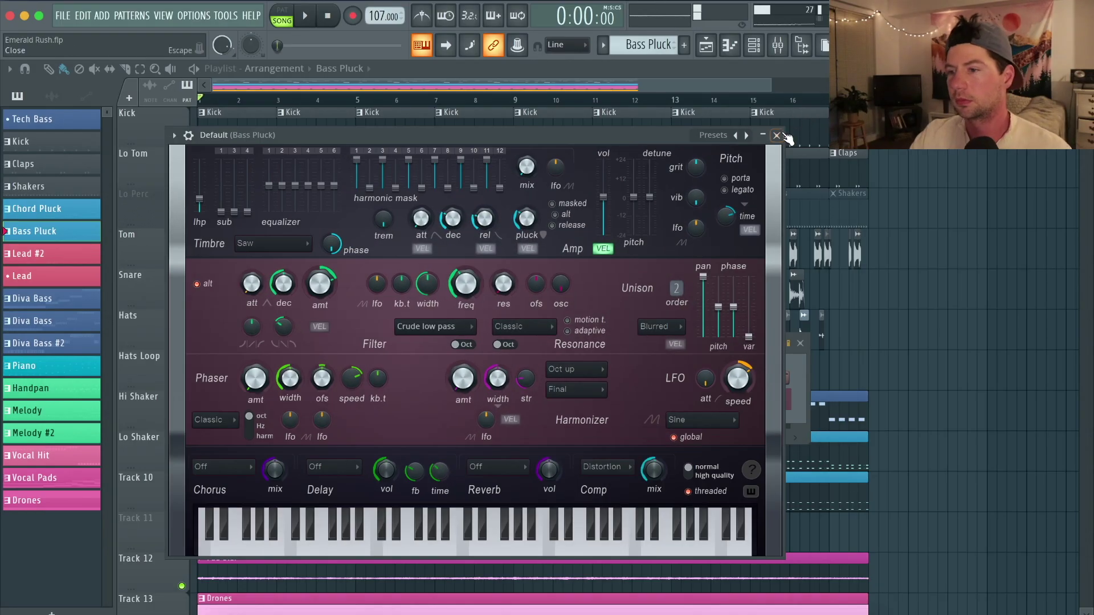
Step: Close the Bass Pluck instrument and channel rack, and view the whole arrangement in the playlist
left_click(776, 135)
key("F6")
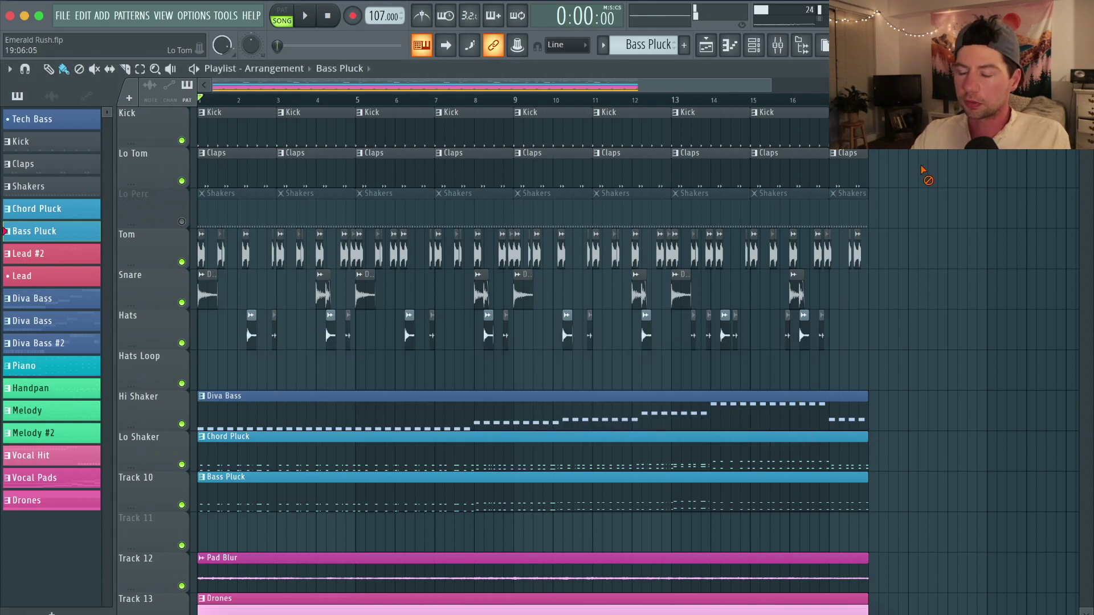
scroll(667, 106, "down", 2)
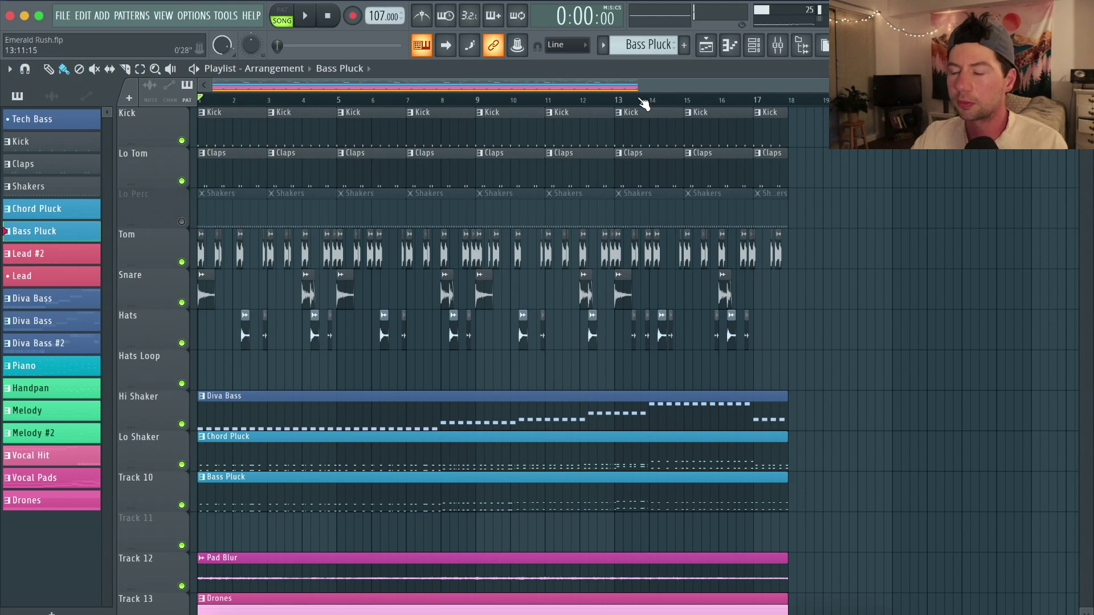
scroll(614, 100, "down", 2)
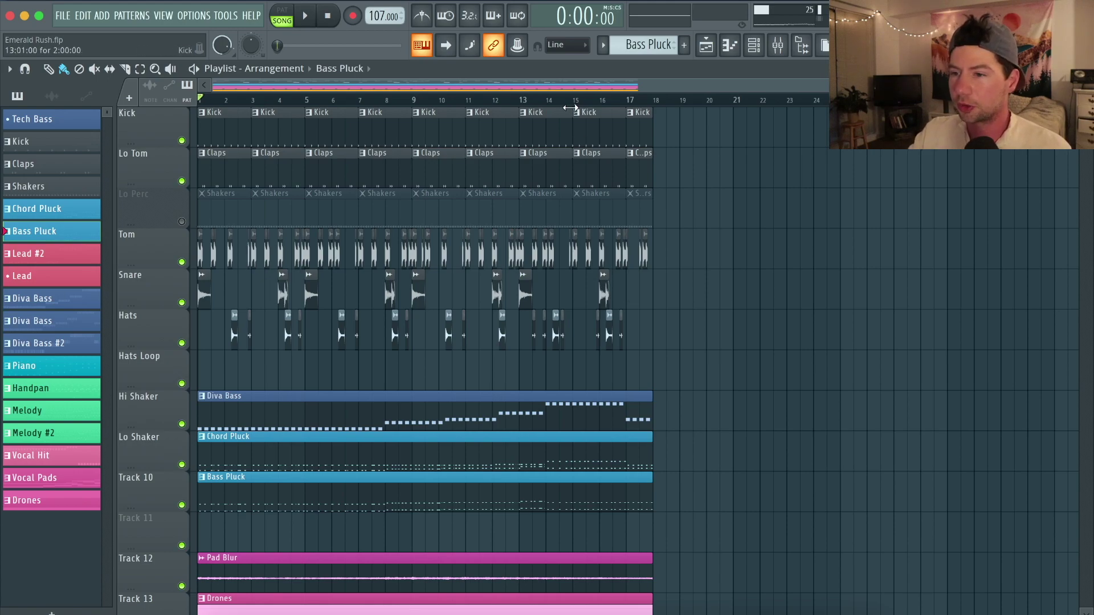
scroll(570, 108, "down", 1)
scroll(640, 280, "down", 2)
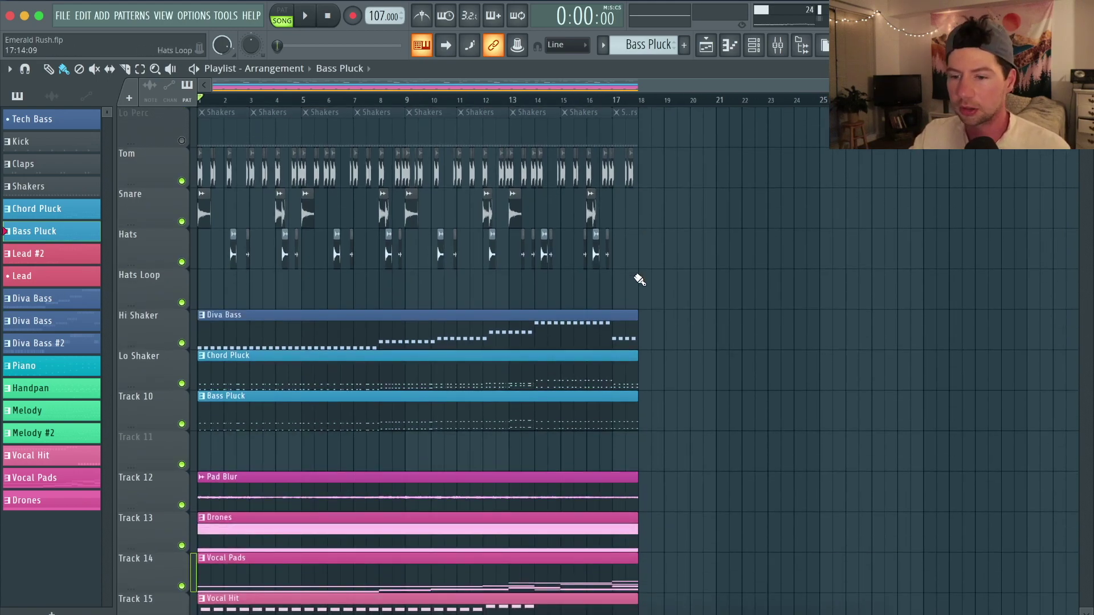